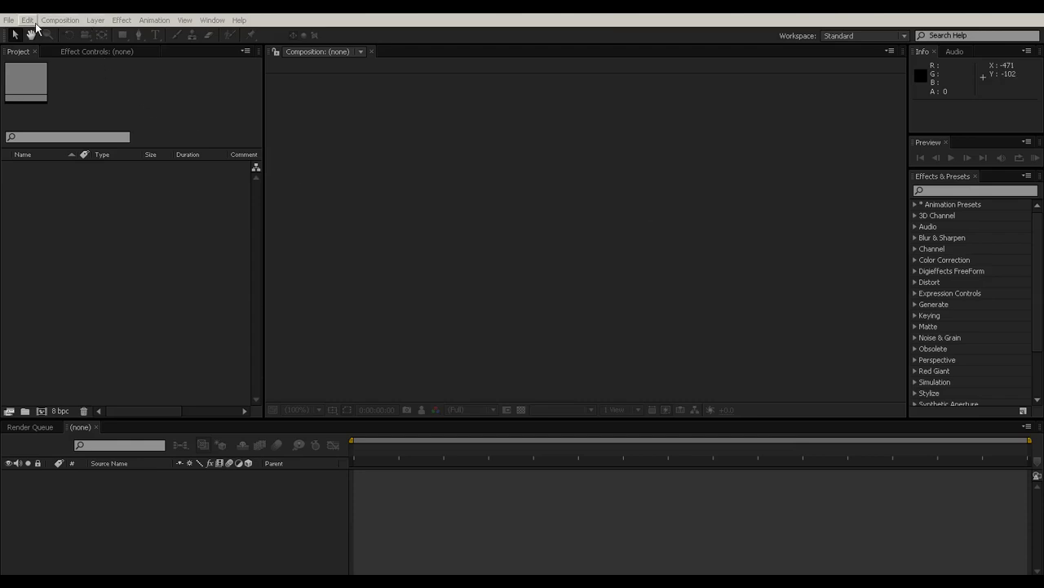
Set up a new composition named mainComp with the NTSC DV preset (720×480, 29.97 fps).
click(60, 20)
click(82, 33)
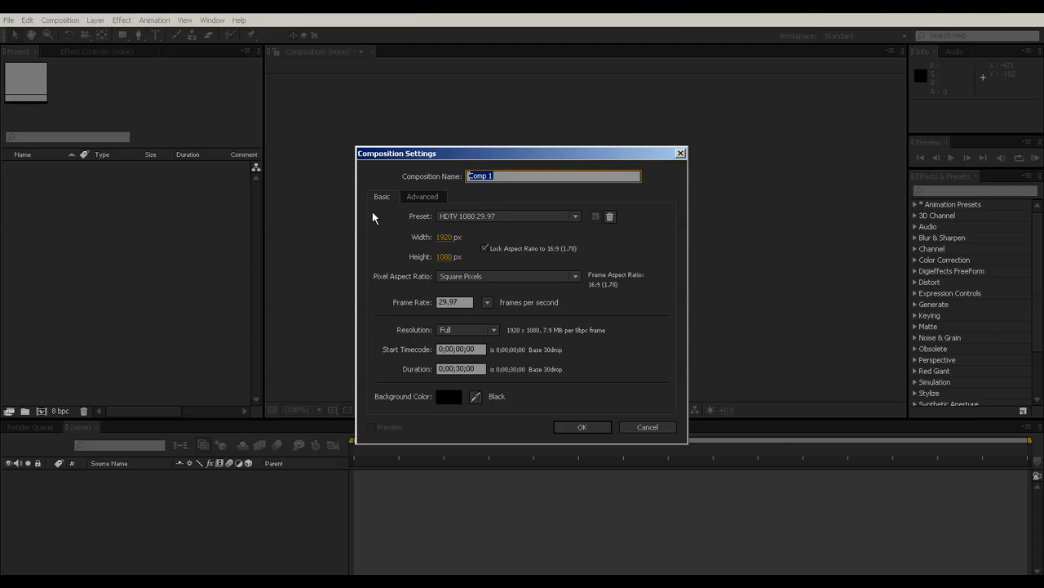
text(main)
click(448, 237)
text(16)
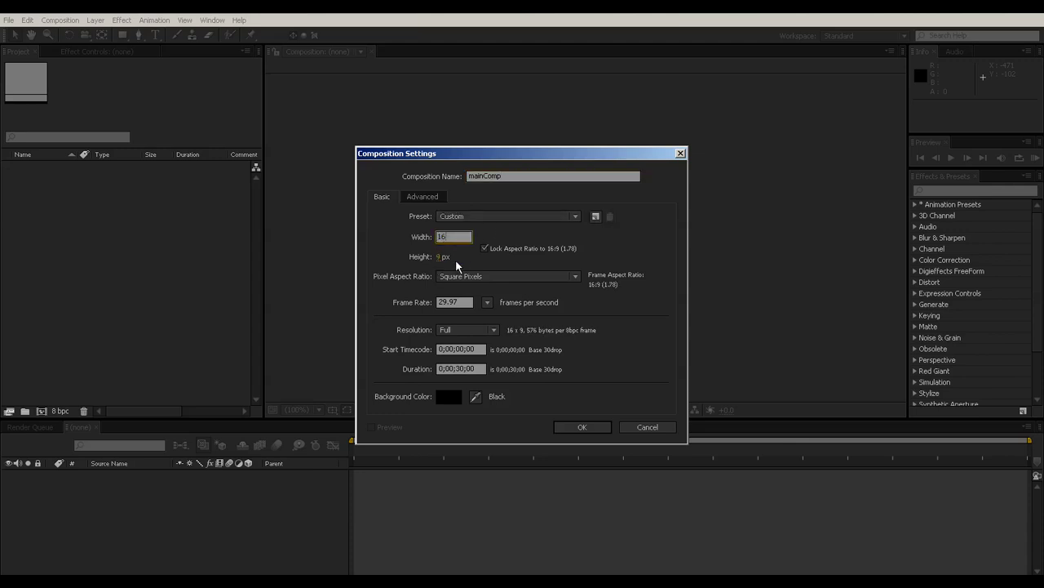
text(00)
click(506, 216)
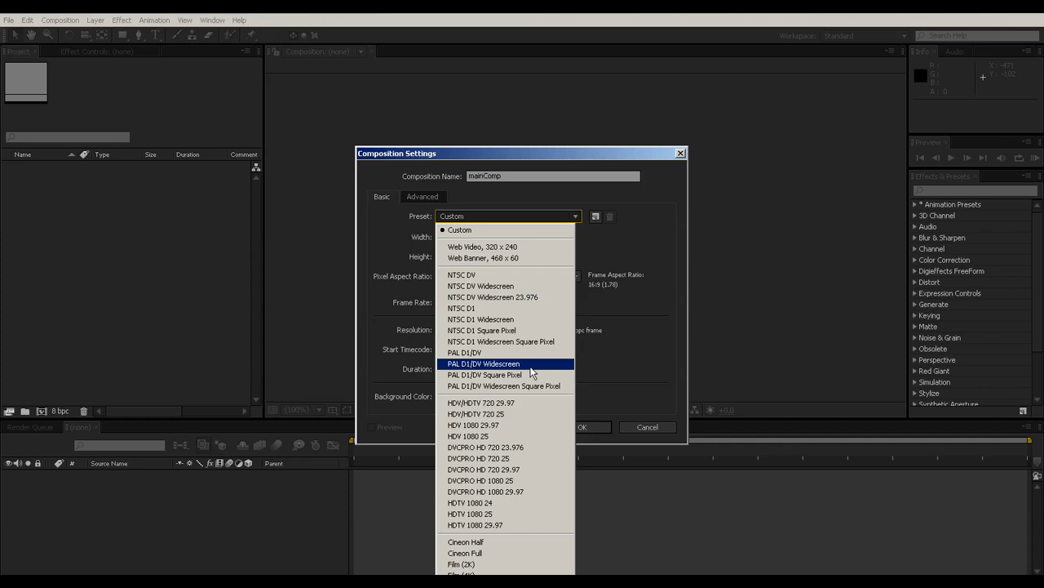
click(535, 403)
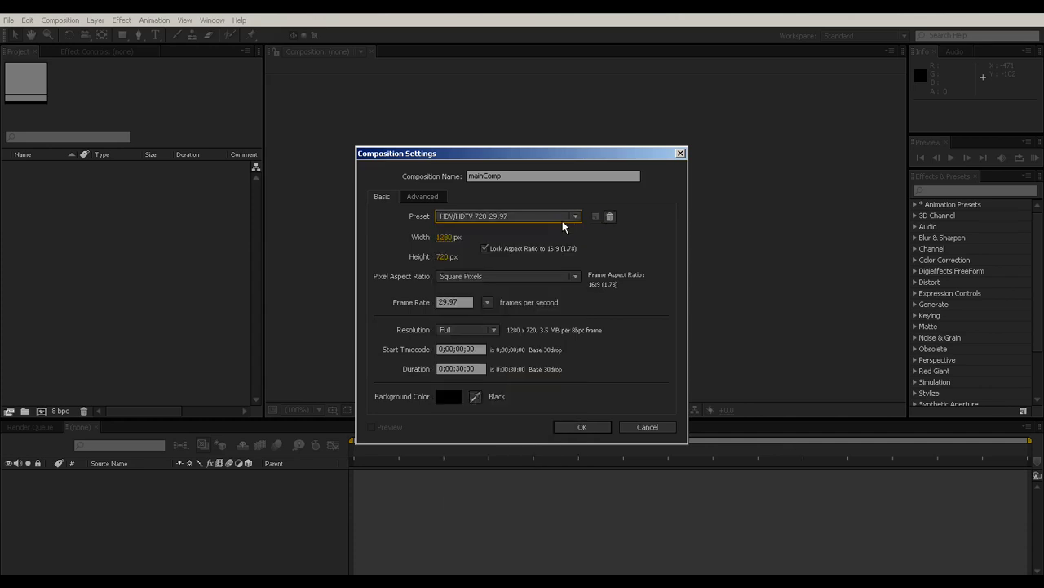
click(494, 218)
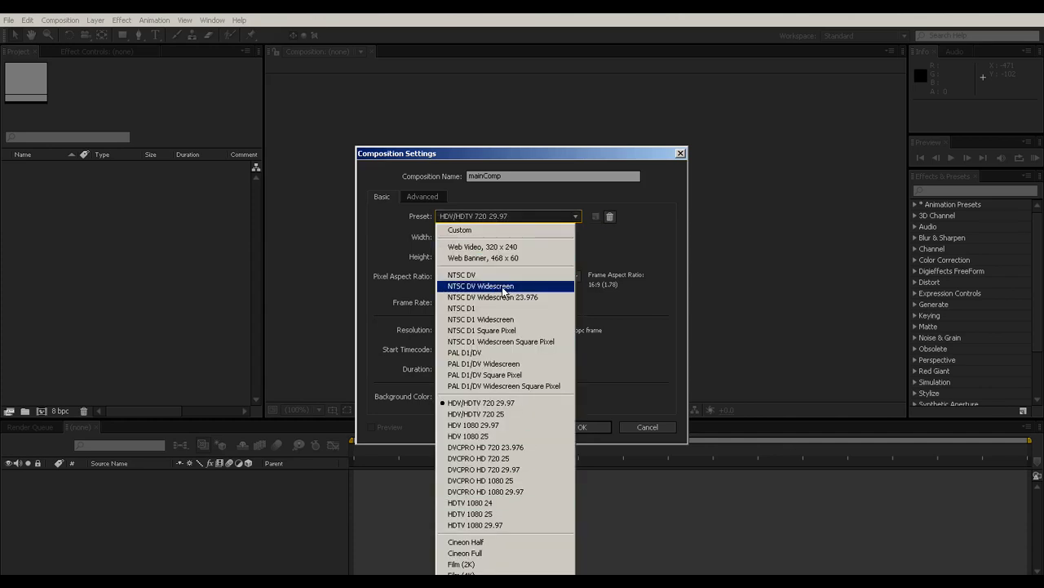
click(546, 275)
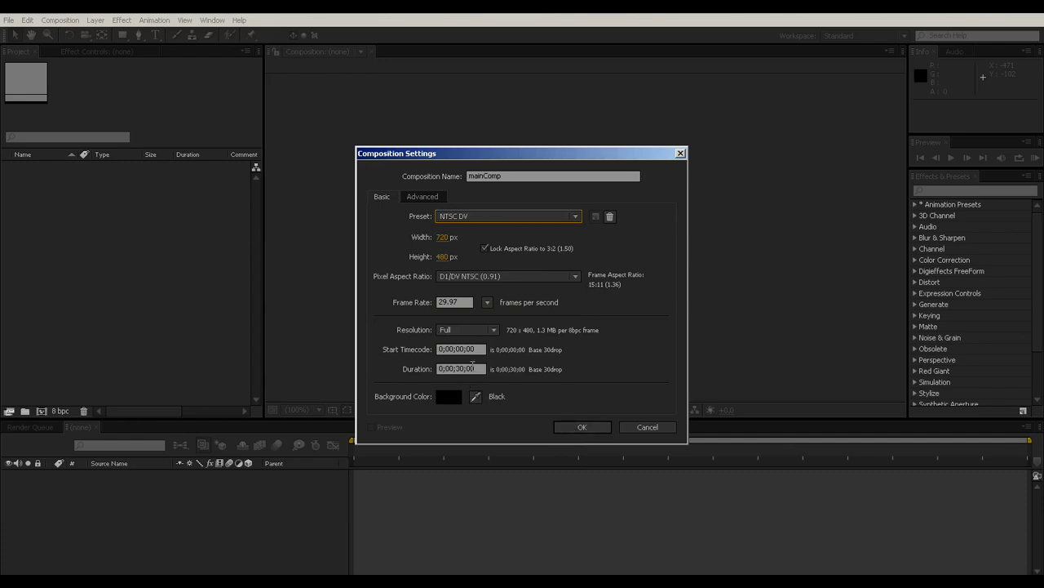
Create mainComp and add a solid layer named particle.
click(589, 430)
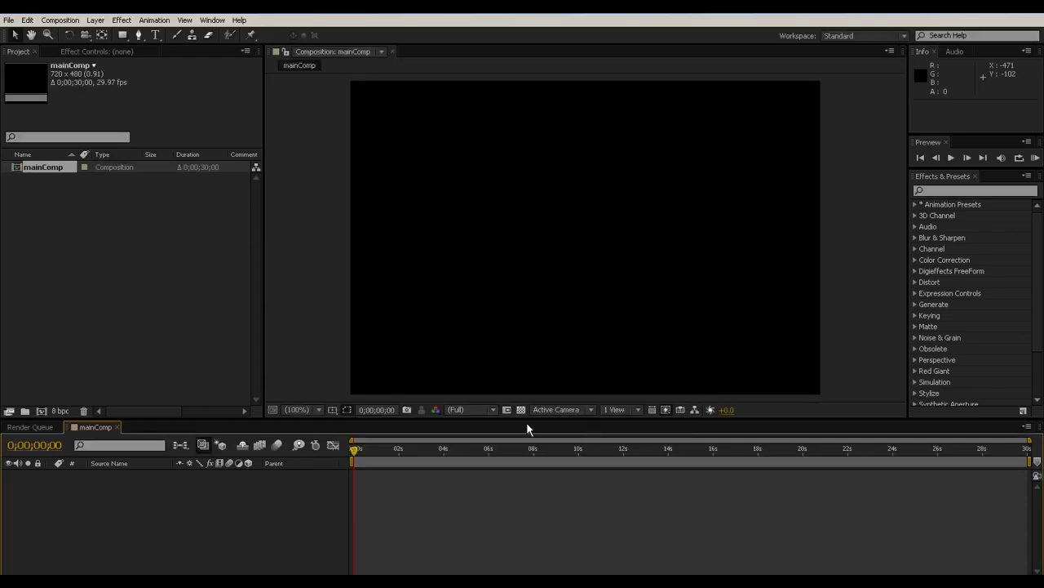
drag(408, 456, 318, 455)
click(96, 19)
mouse_move(187, 35)
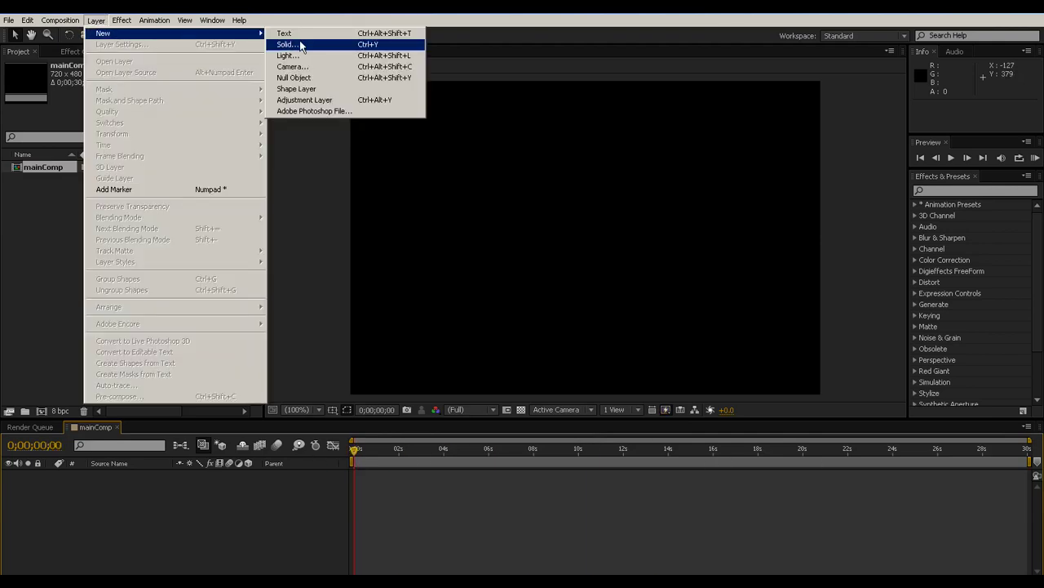
click(298, 42)
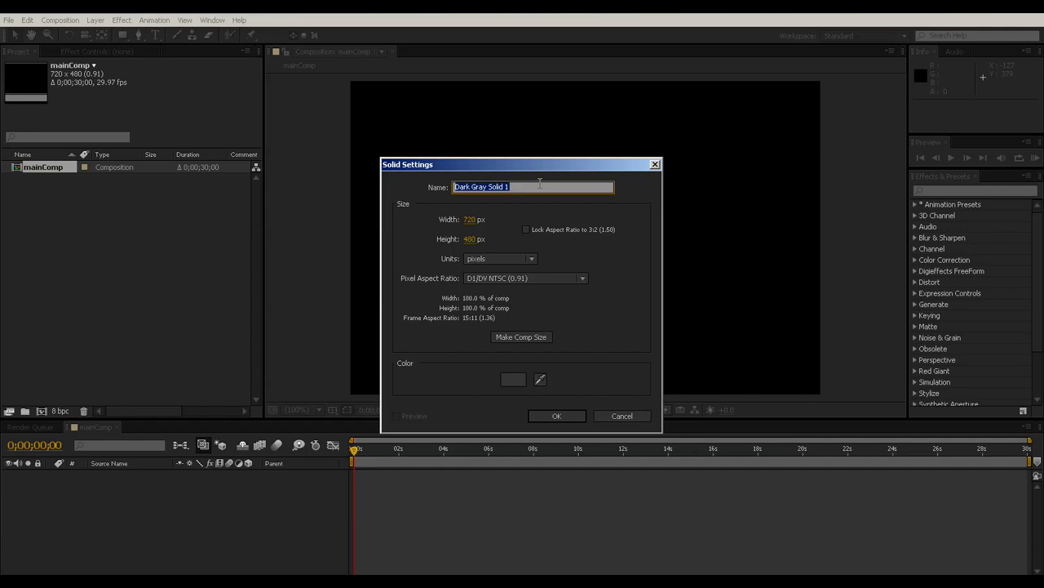
text(particle)
click(556, 416)
Add a second solid named bg and move it beneath particle.
click(96, 20)
mouse_move(105, 33)
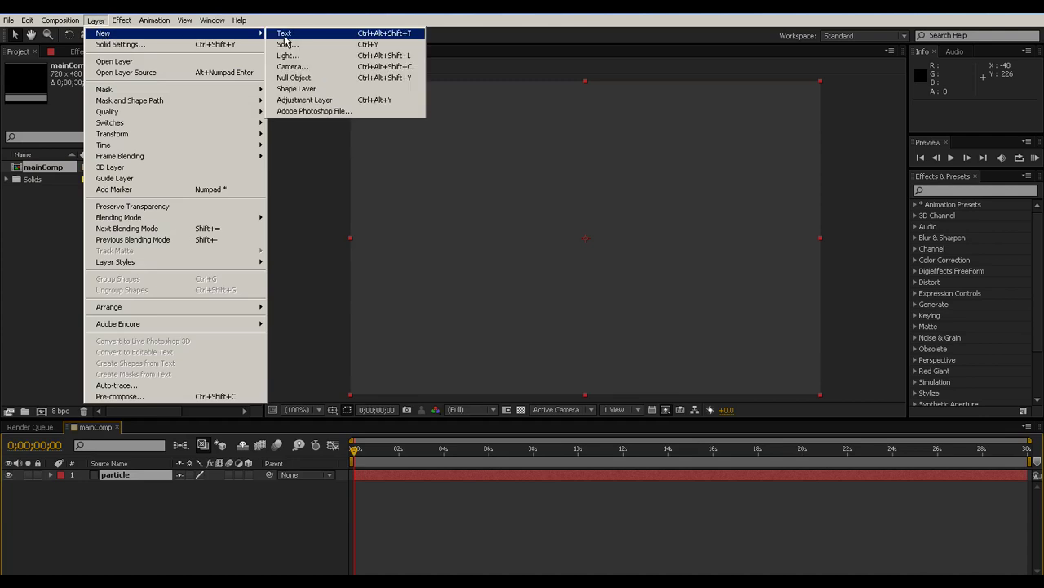
click(330, 44)
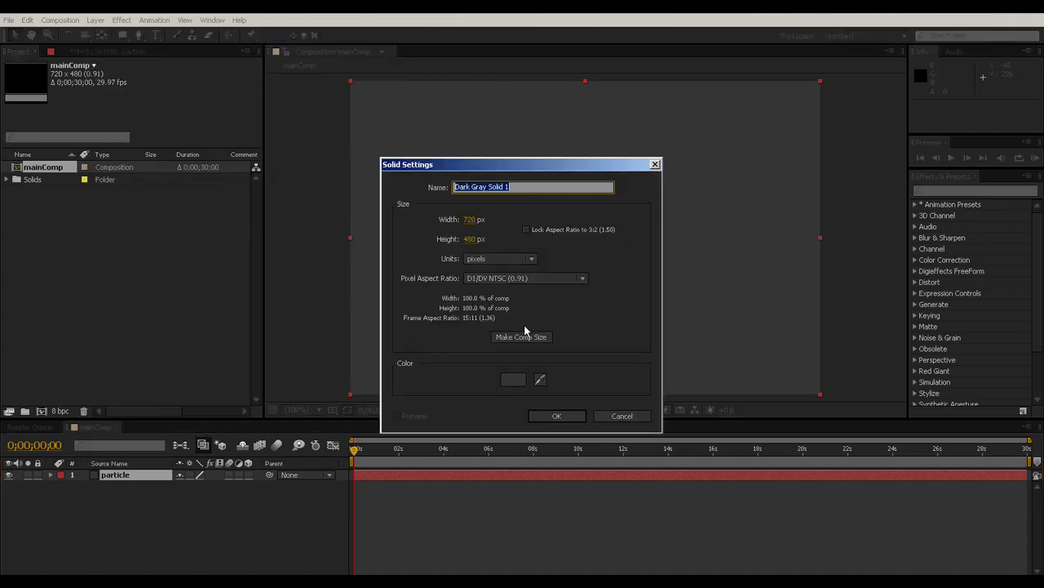
text(bg)
click(559, 419)
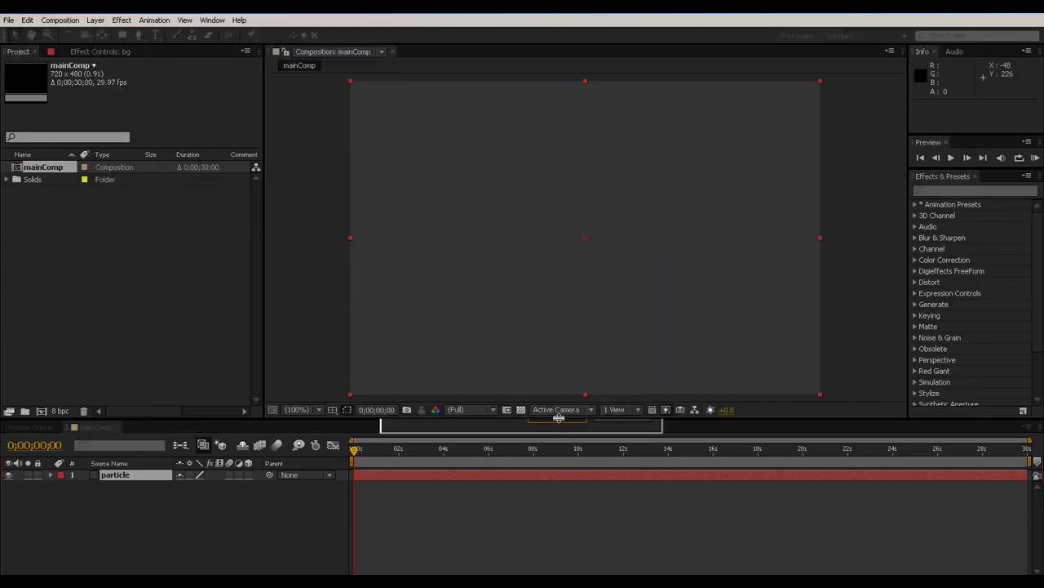
drag(124, 476, 125, 490)
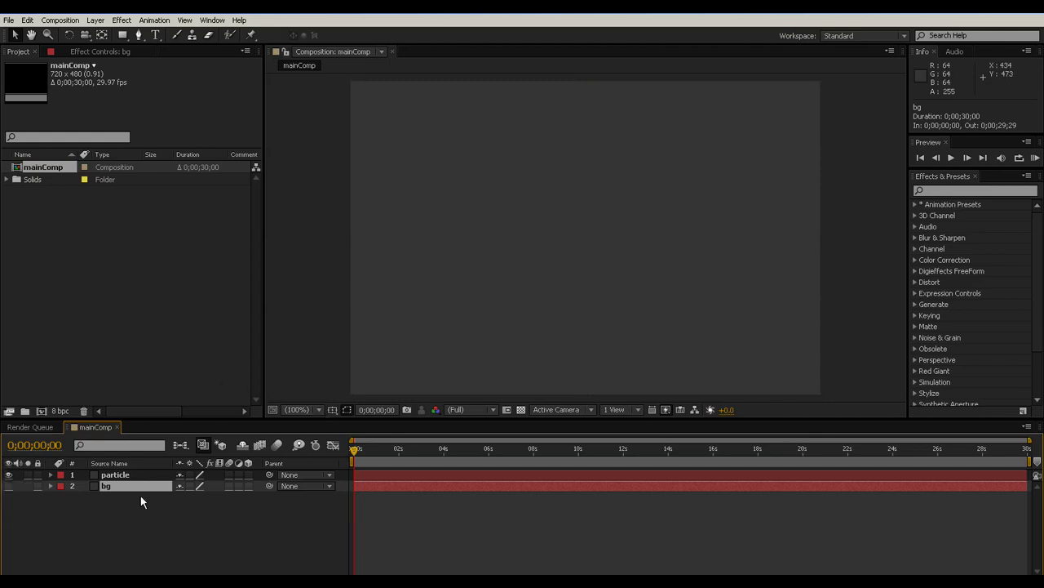
Apply Trapcode Particular to the selected particle layer.
click(534, 310)
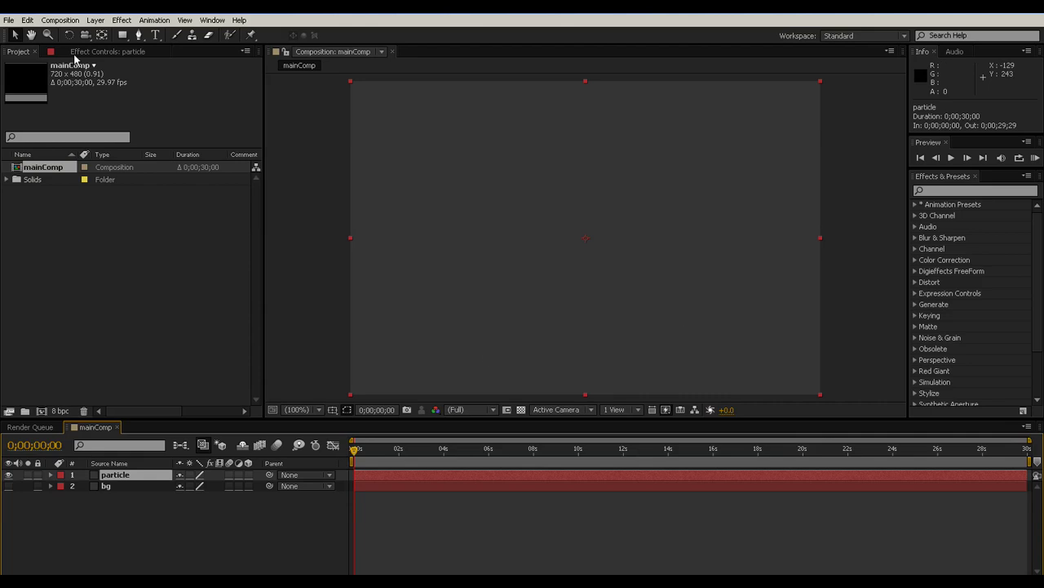
click(60, 19)
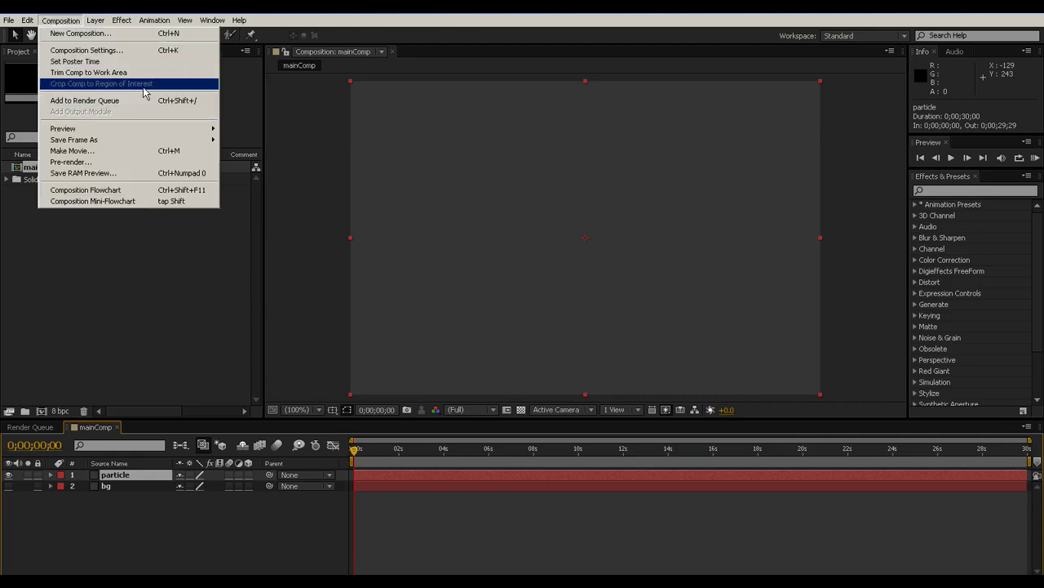
click(141, 53)
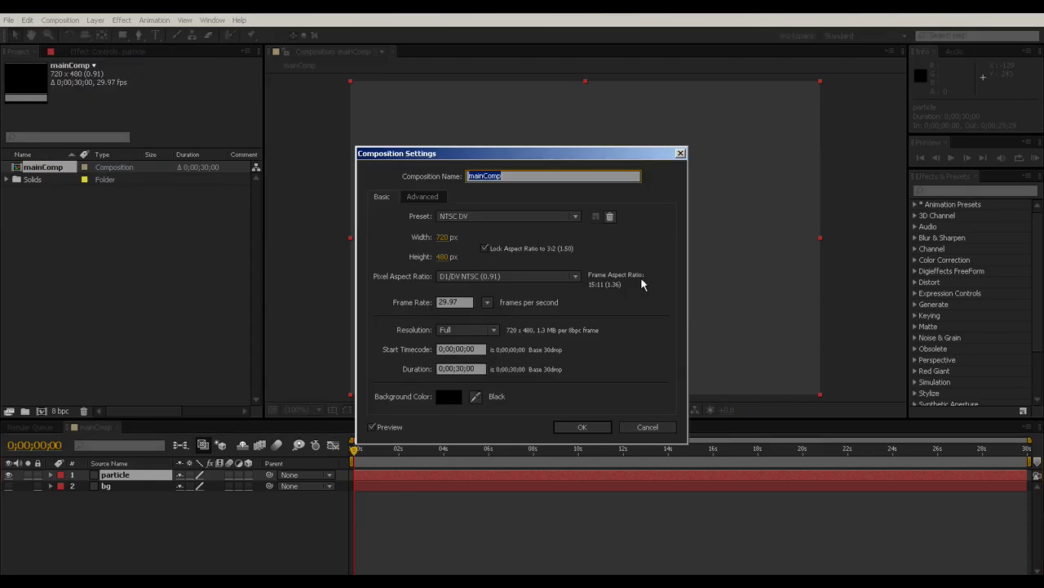
click(569, 429)
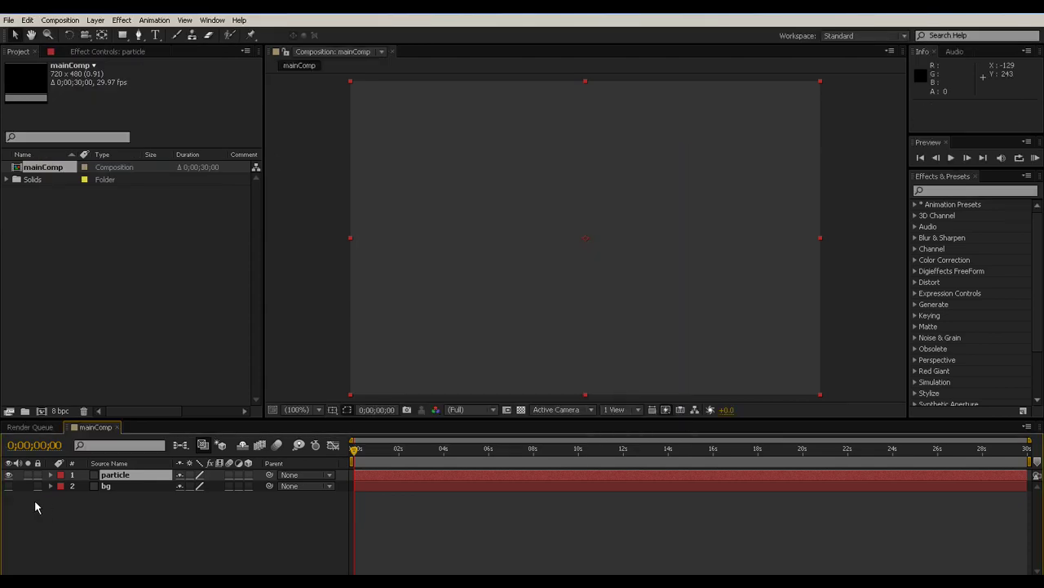
click(122, 19)
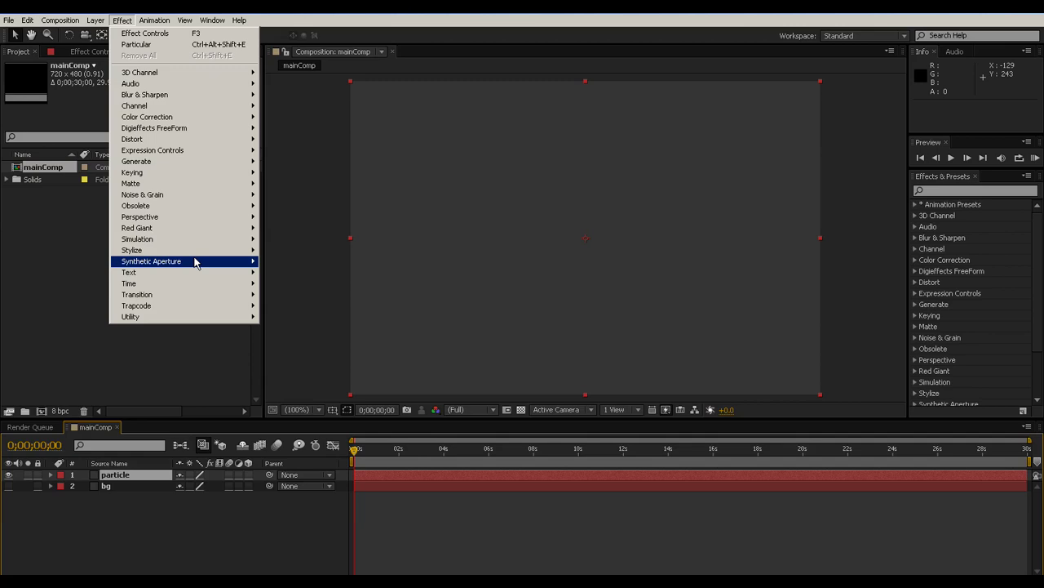
mouse_move(252, 305)
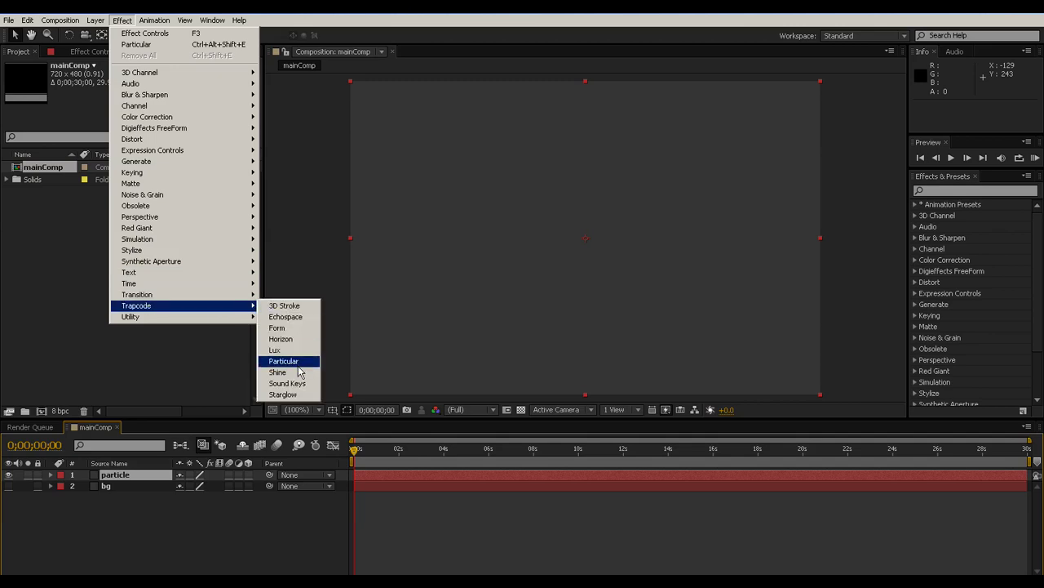
click(293, 364)
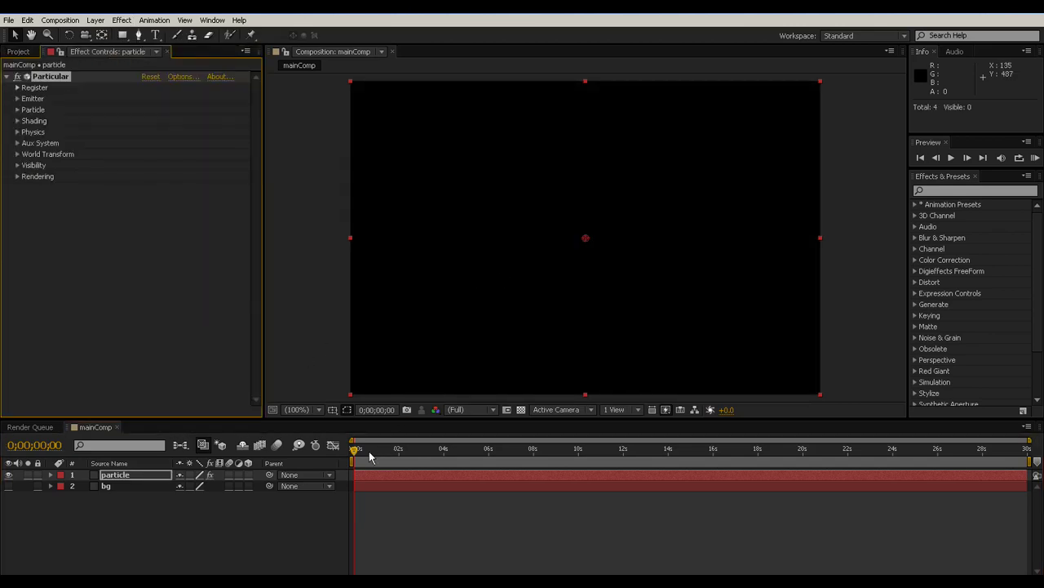
Preview the particle animation, then scrub back to the start.
click(958, 162)
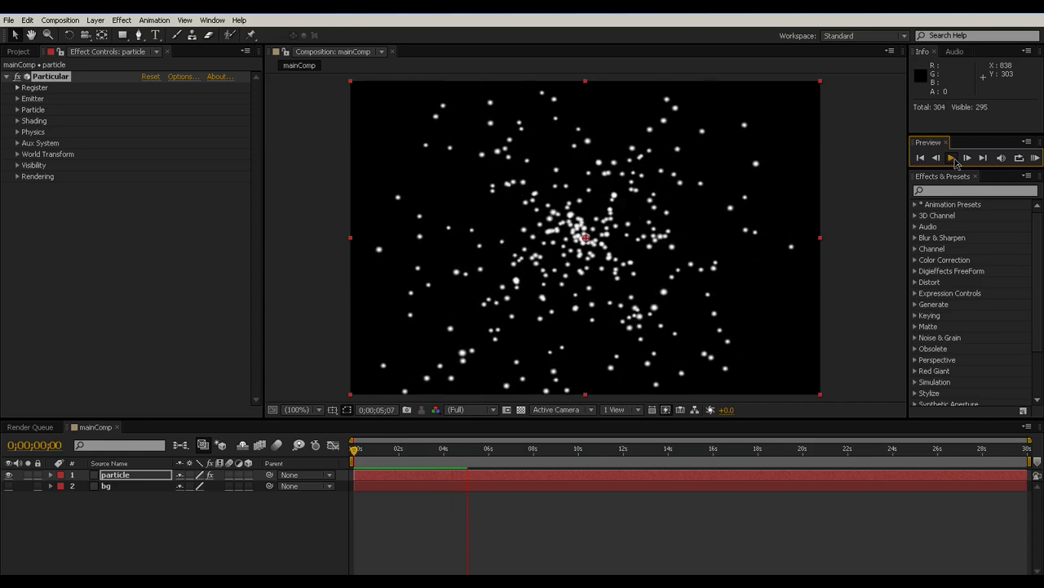
click(956, 158)
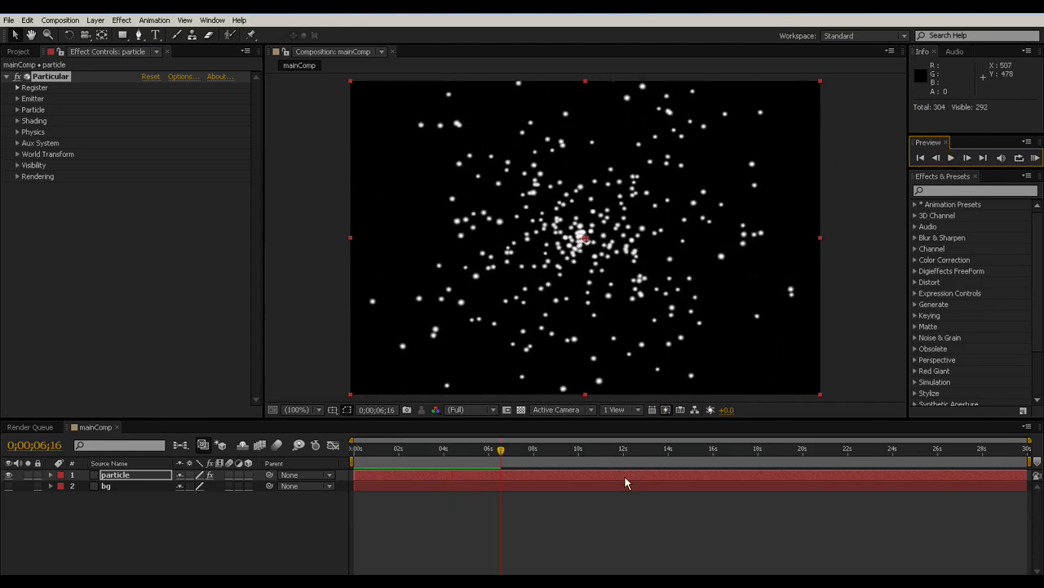
key(space)
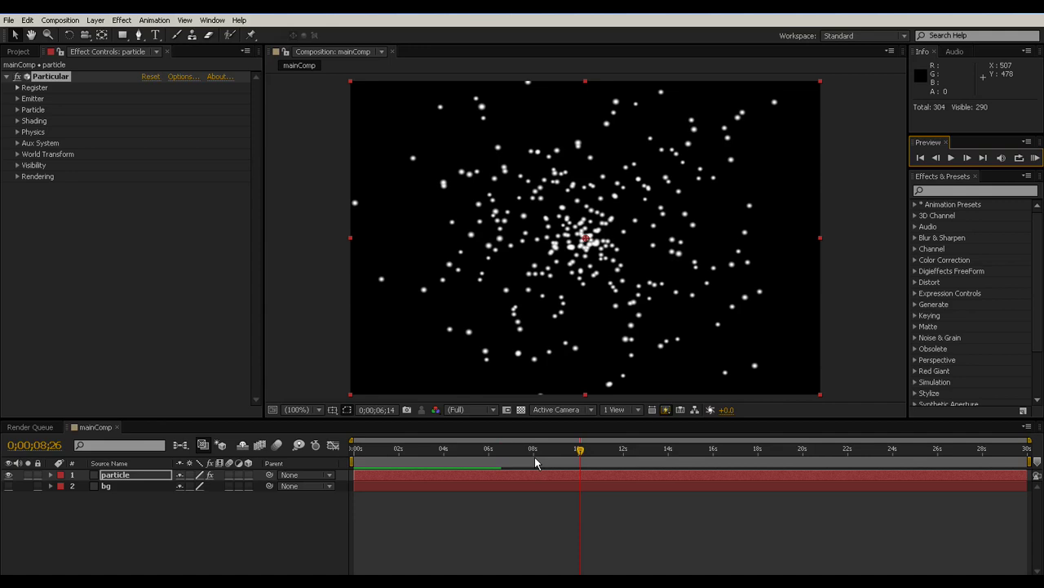
drag(680, 466, 398, 476)
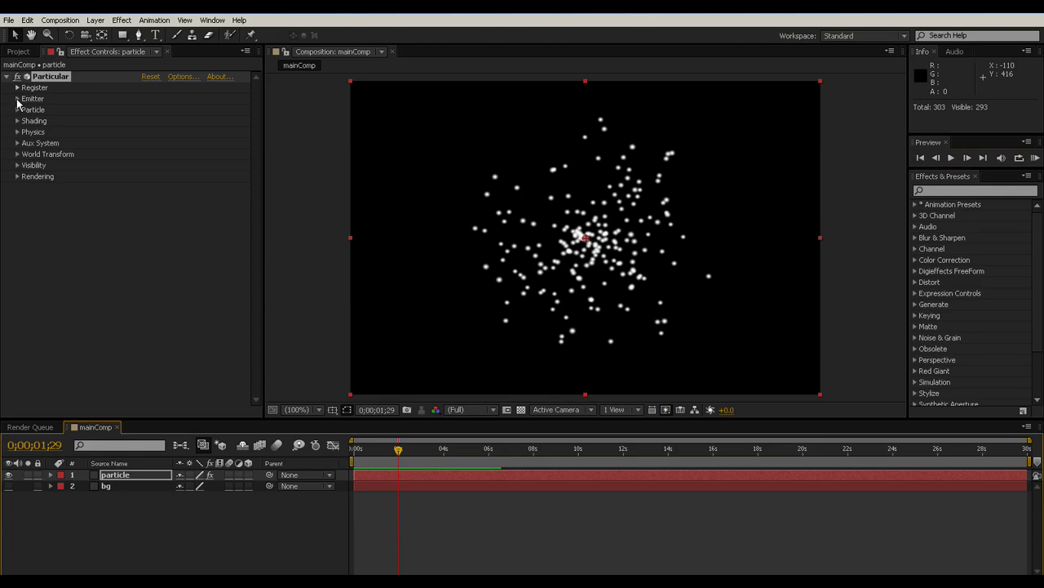
Switch Particular's emitter type to Box and widen it horizontally.
click(17, 98)
click(181, 121)
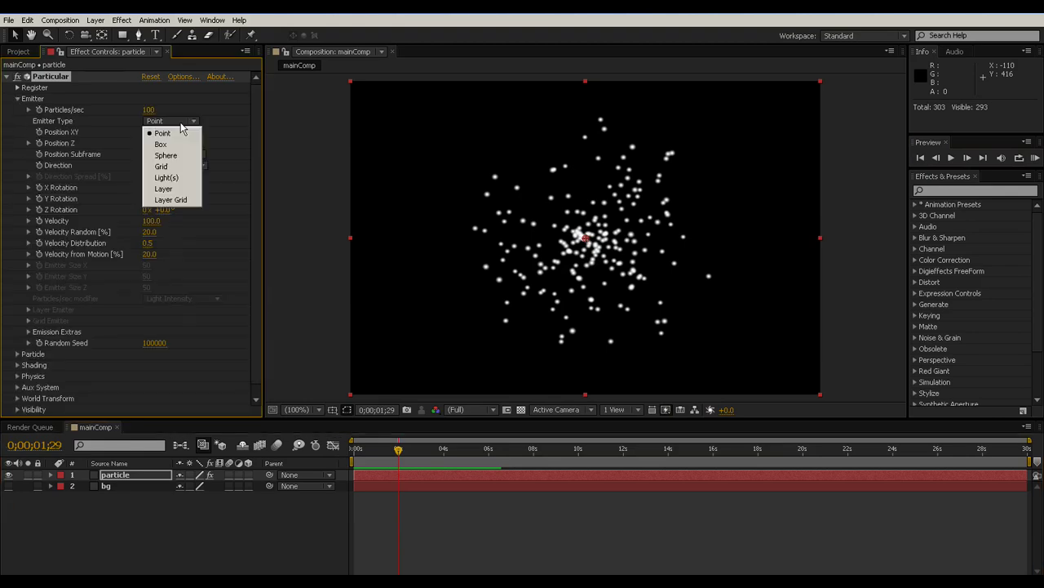
click(185, 140)
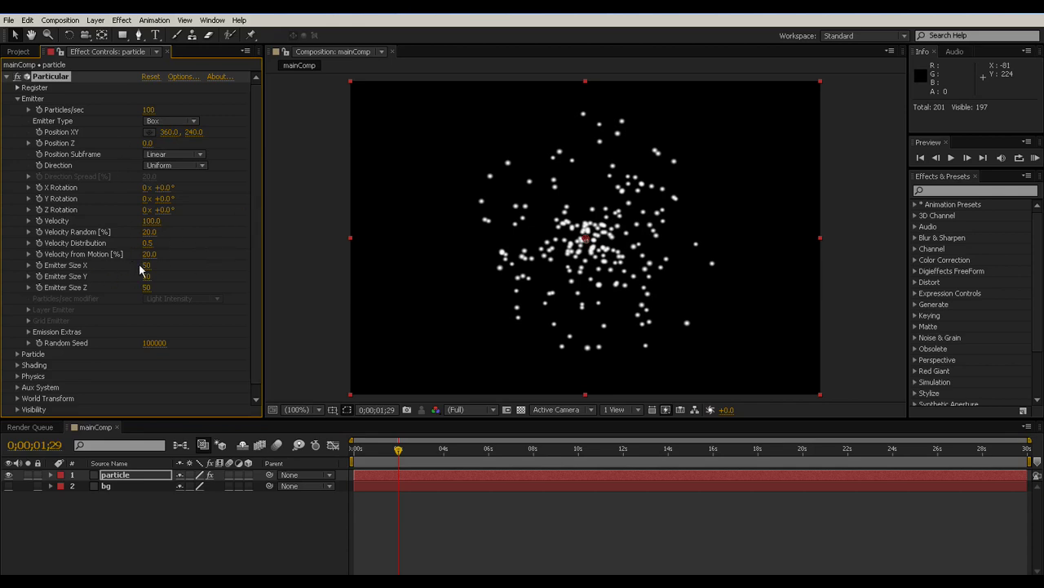
drag(144, 265, 211, 279)
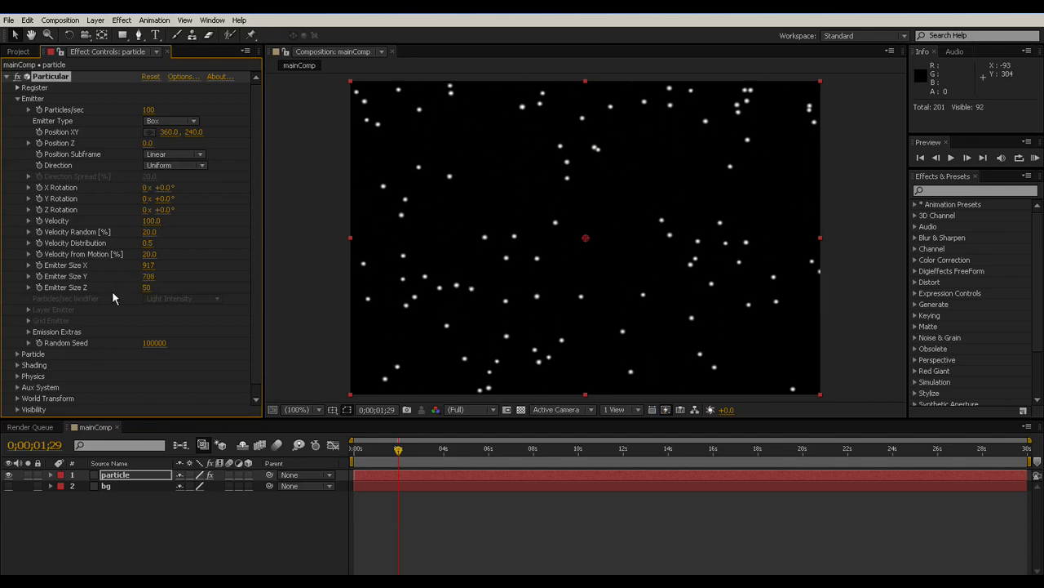
Set Emitter Size Z to 2000 and scrub near the start to check.
click(147, 288)
text(2000)
key(Return)
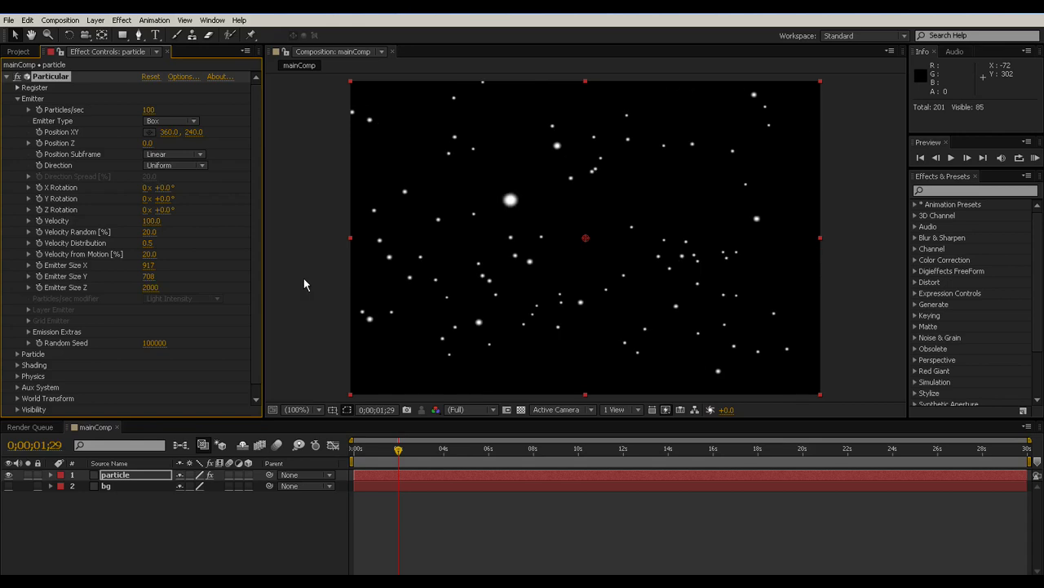
click(395, 453)
drag(394, 451, 508, 479)
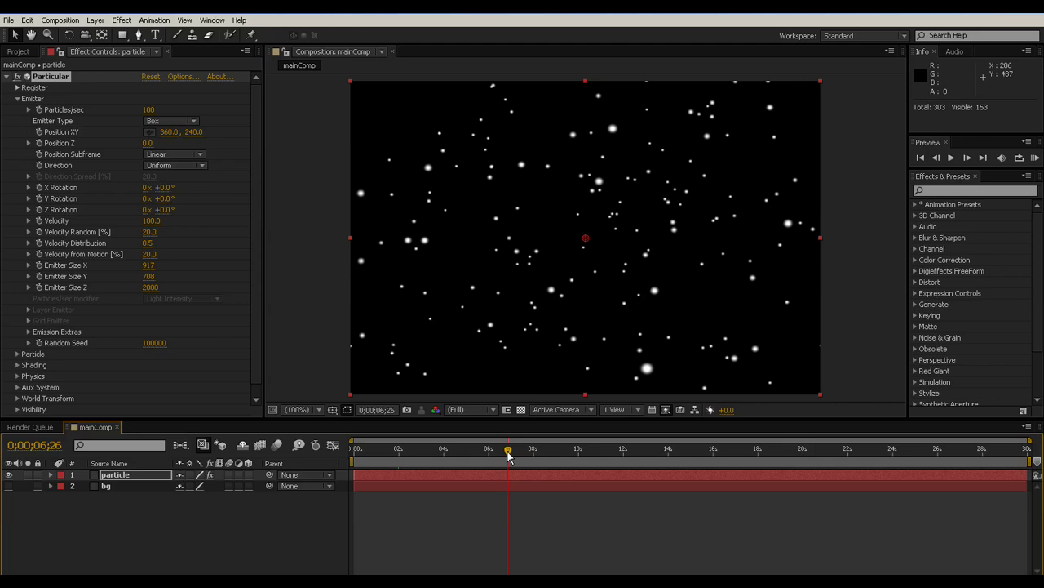
Set the Emission Extras Pre Run to 90 at the first frame.
drag(507, 451, 244, 228)
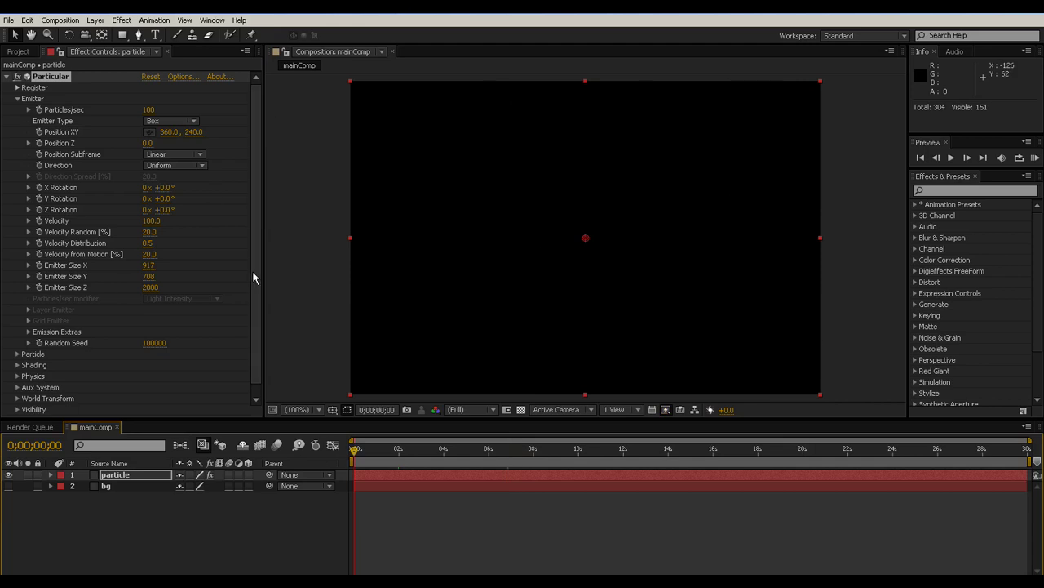
scroll(254, 286, down, 1)
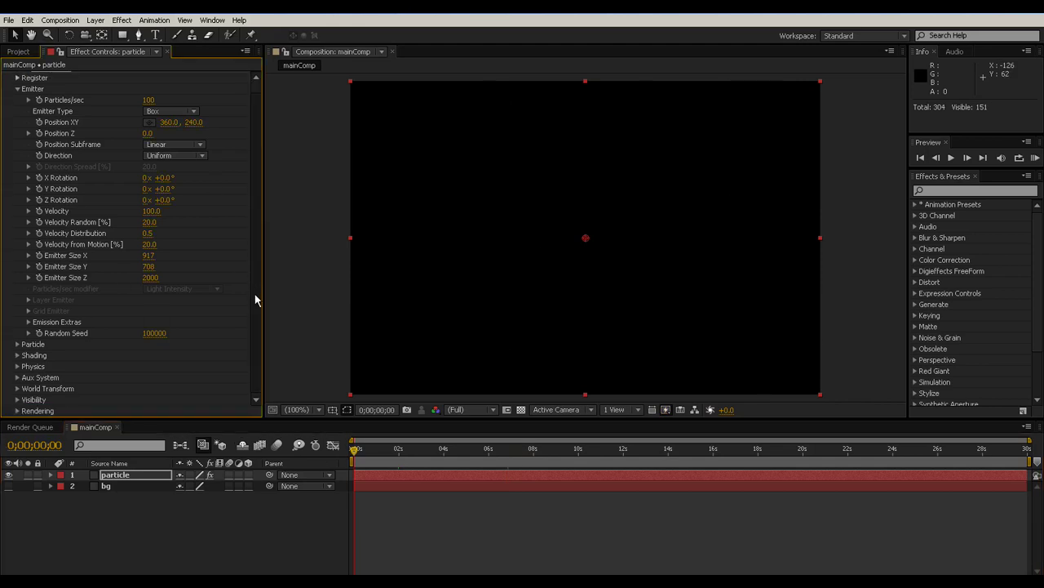
click(28, 322)
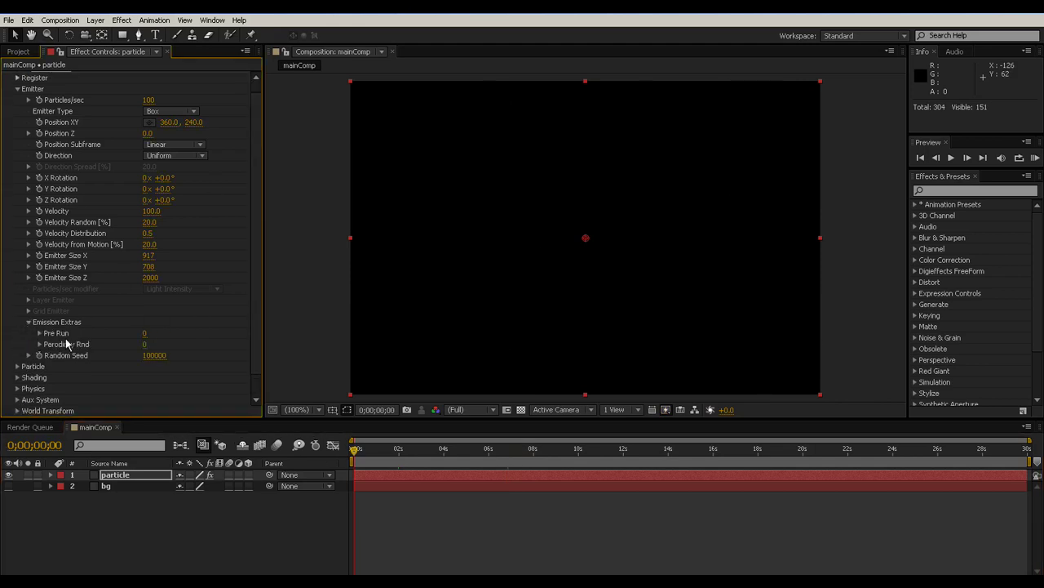
click(143, 333)
text(2)
key(Return)
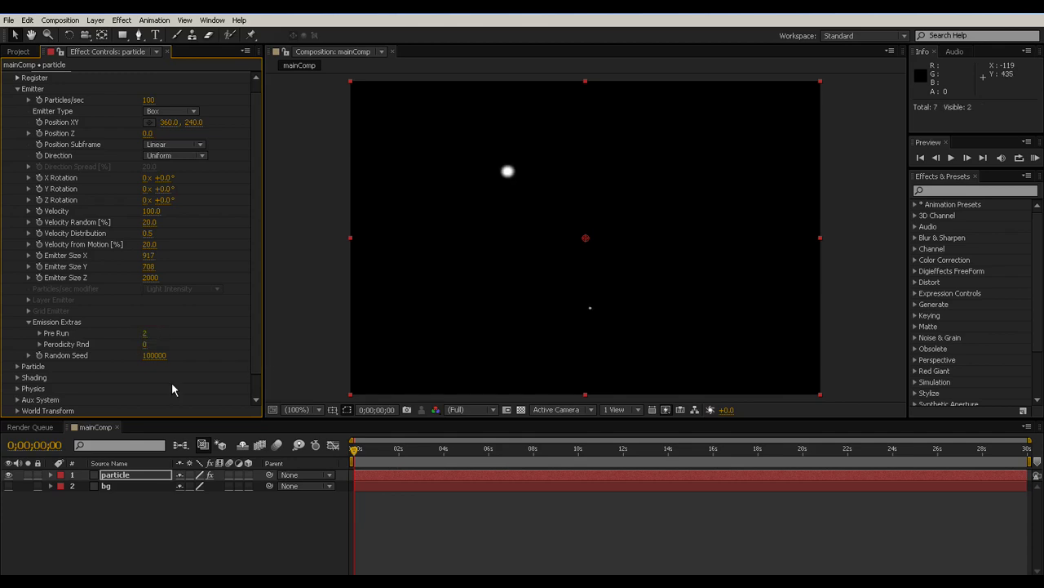
drag(143, 340, 216, 341)
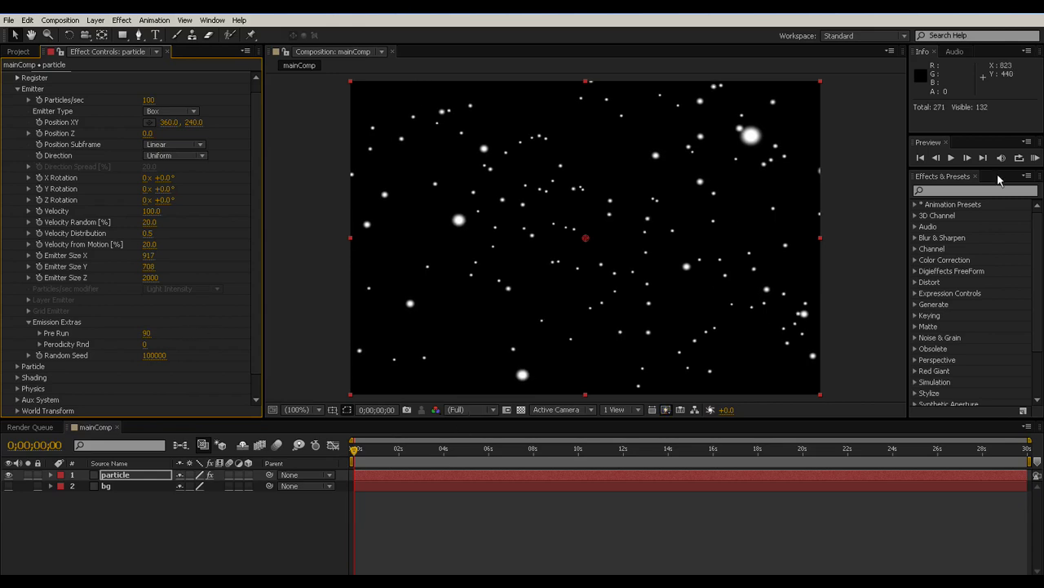
Preview the animation and check the later particle frames.
click(956, 157)
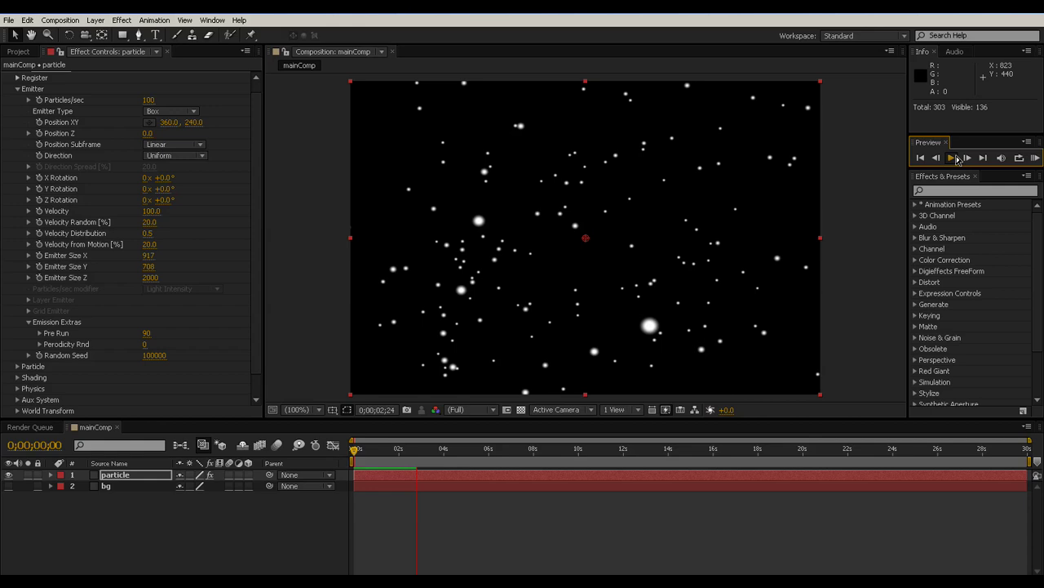
key(space)
drag(425, 454, 328, 498)
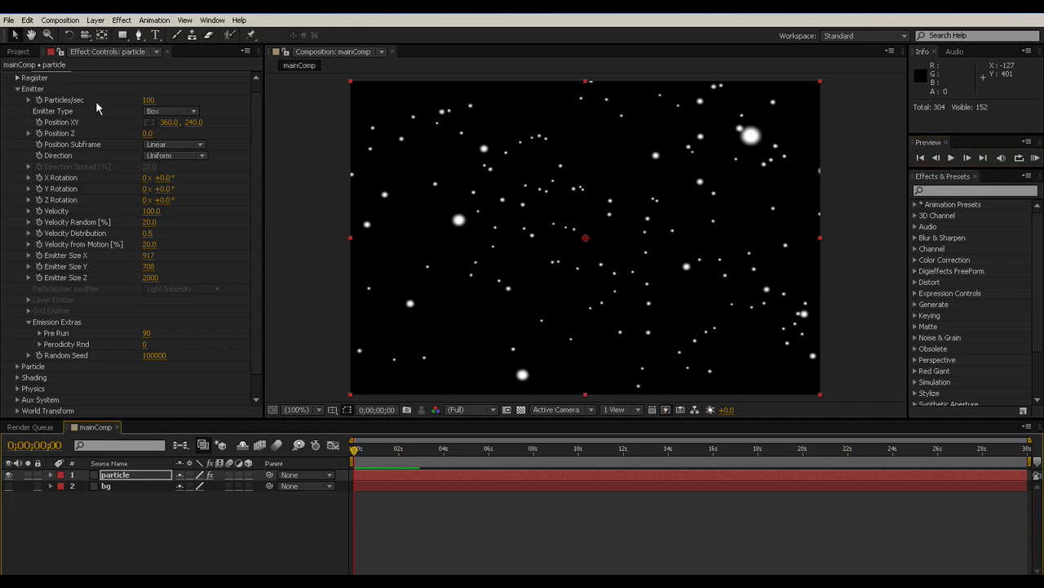
Add Camera 1 using a wider-angle lens preset than 50mm.
click(96, 20)
mouse_move(245, 34)
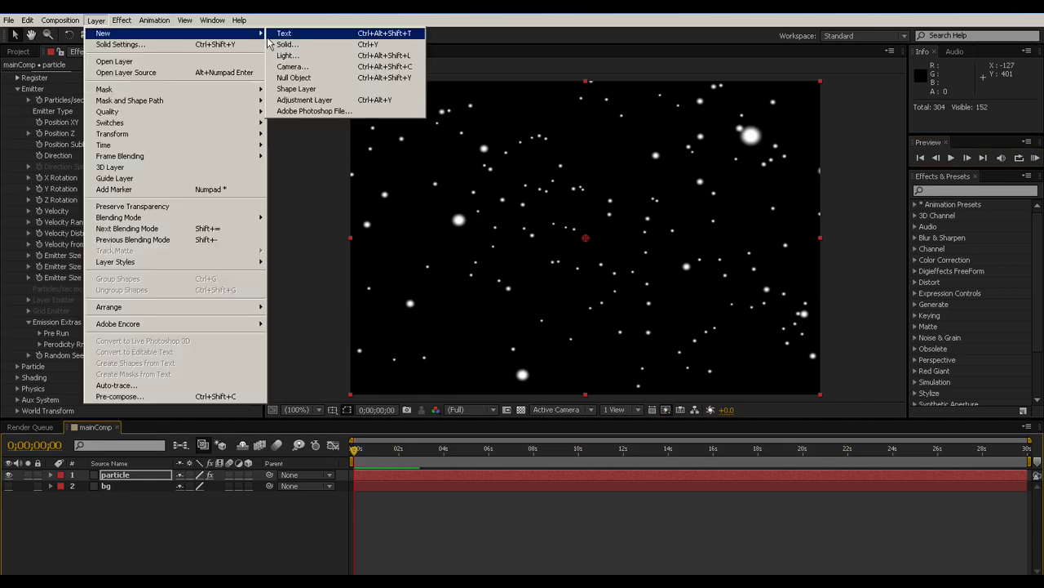
click(298, 67)
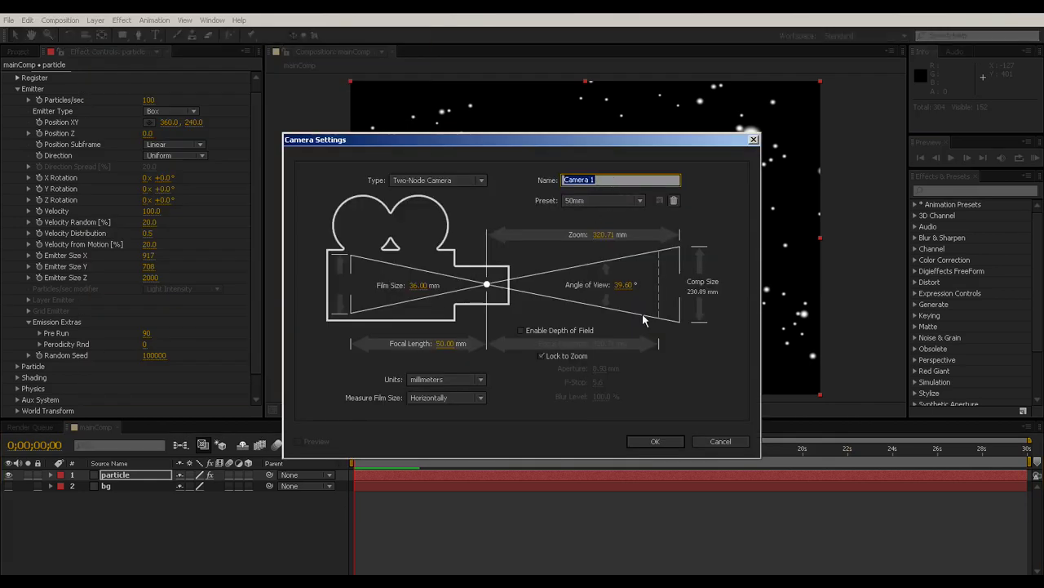
click(611, 199)
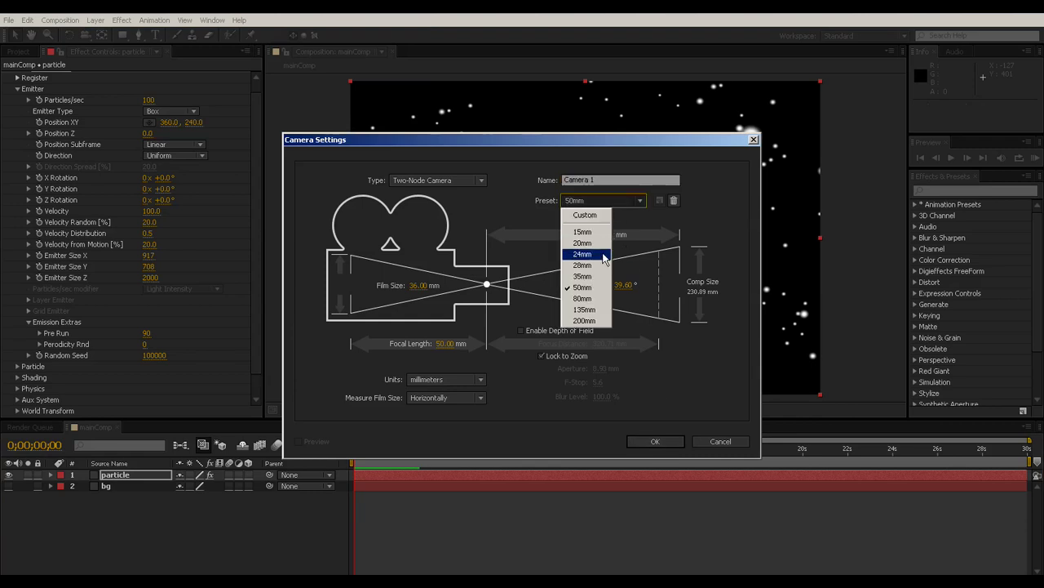
click(581, 282)
click(653, 442)
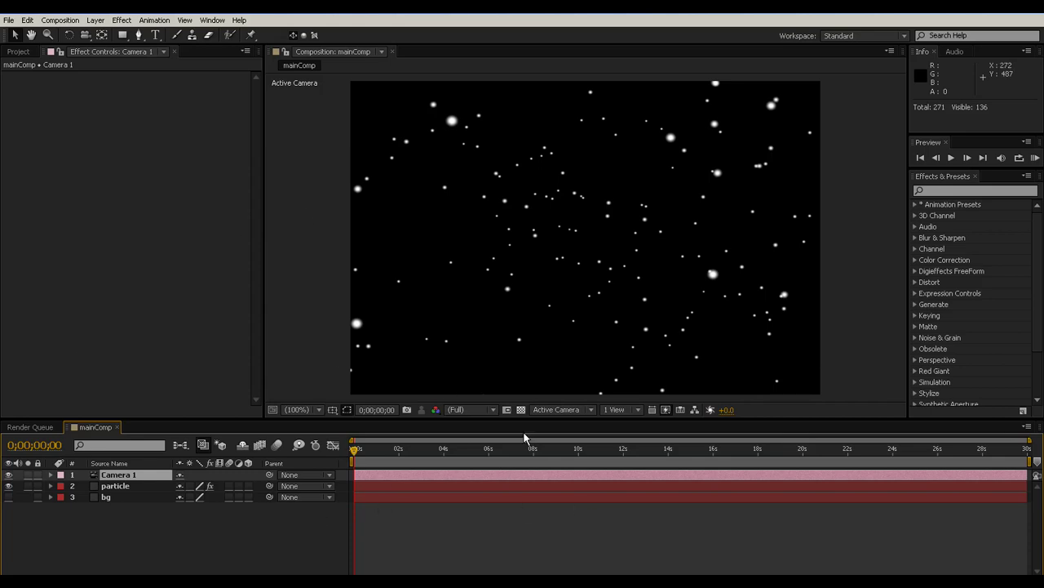
Set the viewer's 3D view to Top.
click(467, 408)
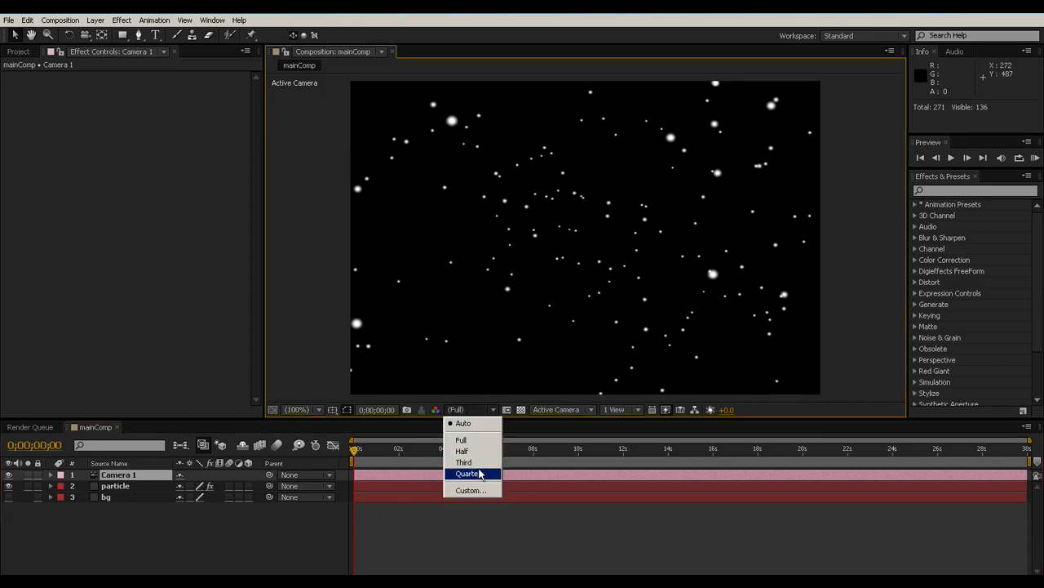
click(571, 412)
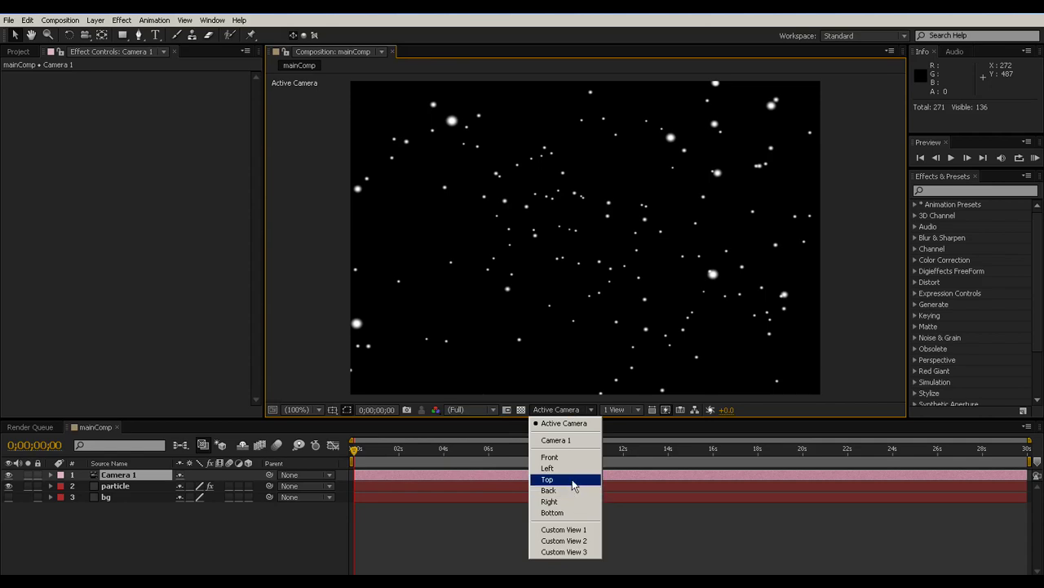
click(579, 482)
scroll(581, 261, down, 6)
scroll(586, 273, up, 1)
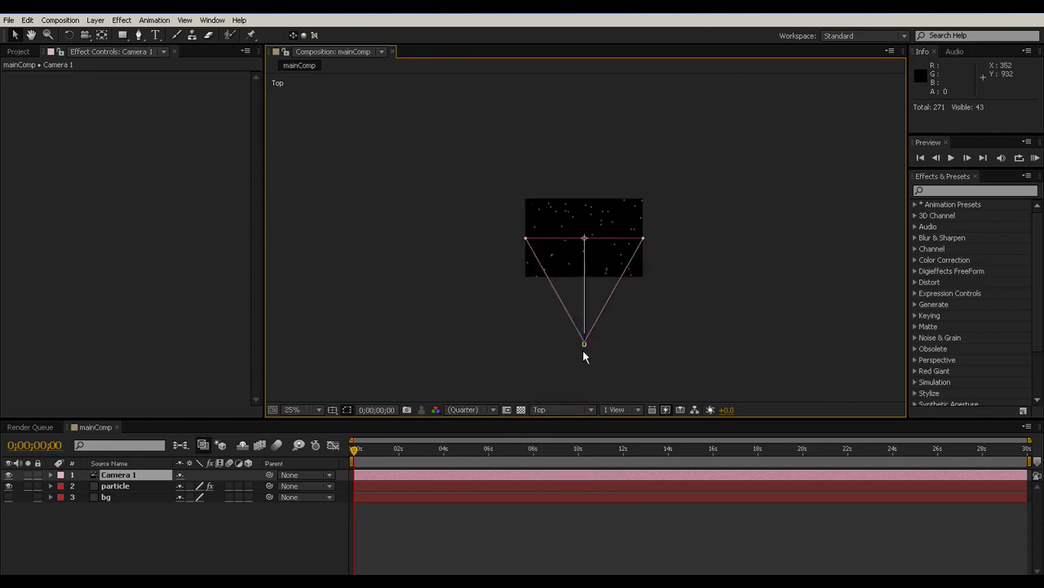
Keyframe Camera 1's Position (360, 240, -636.4) at frame zero, then move to about 10 seconds.
click(115, 476)
key(p)
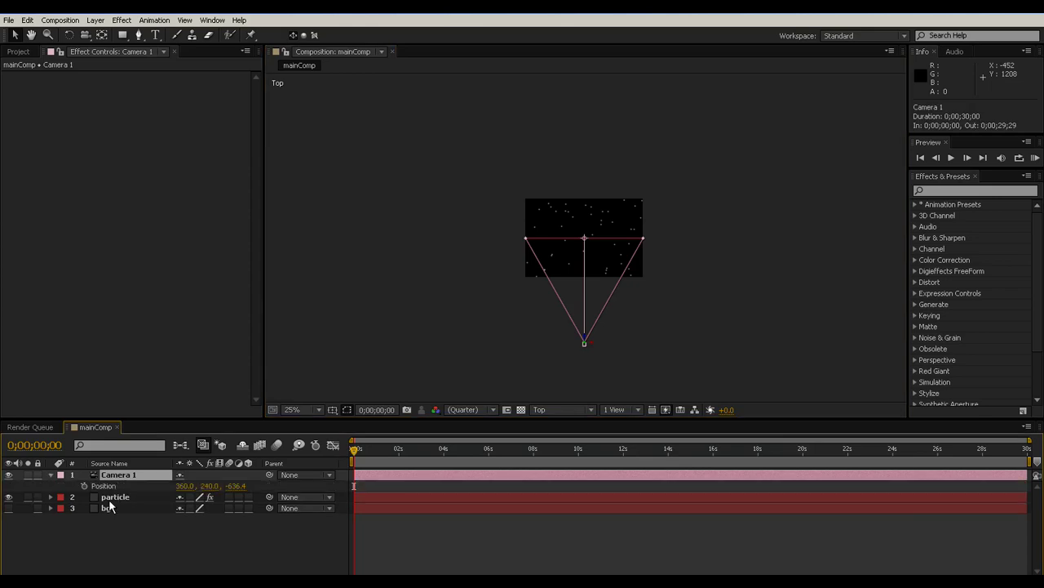
click(85, 487)
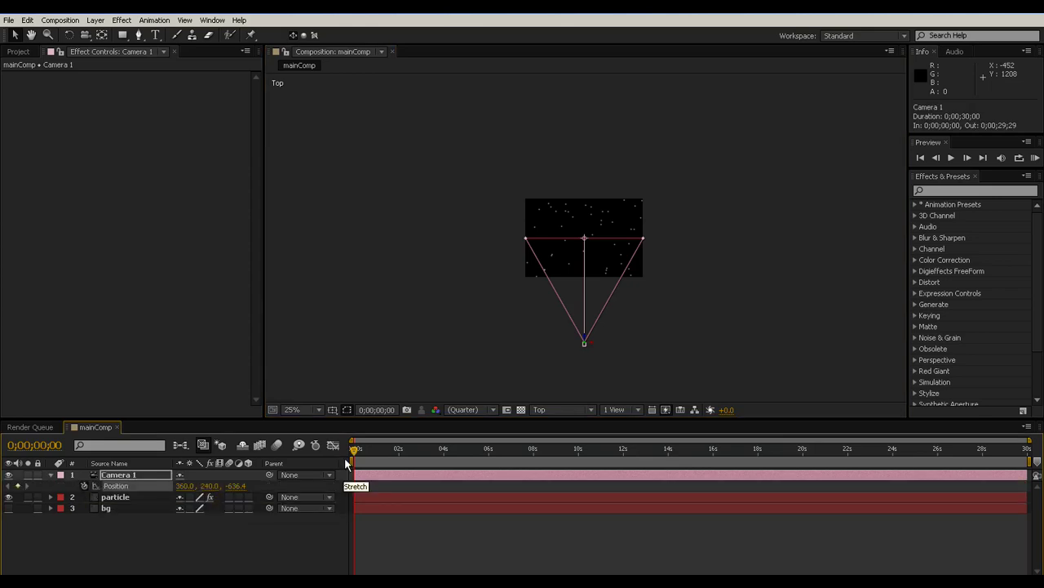
drag(354, 448, 581, 450)
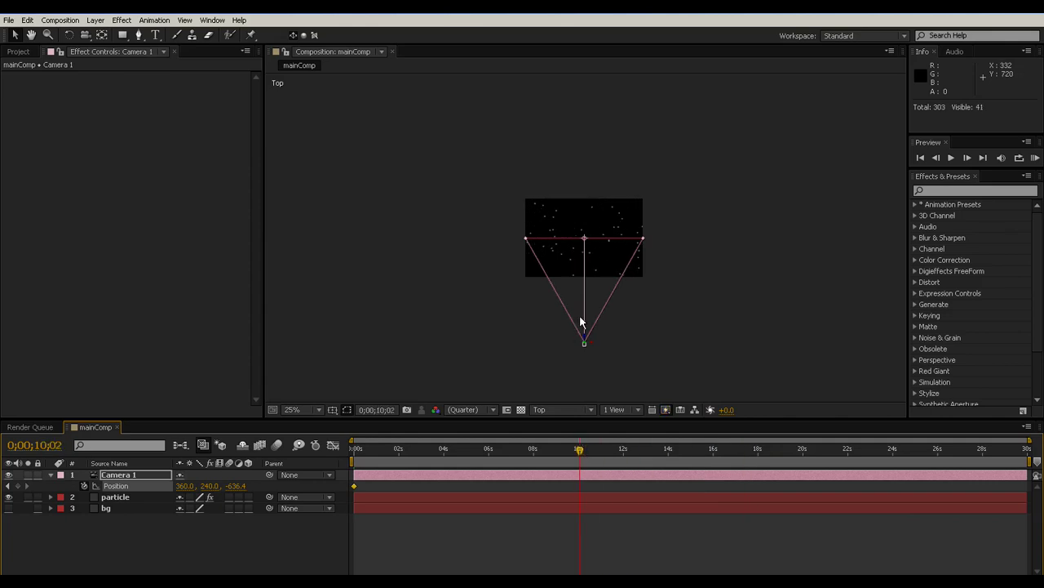
Push Camera 1 forward to Z 679.6 and preview the fly-through from Camera 1's view.
drag(585, 342, 584, 128)
click(464, 410)
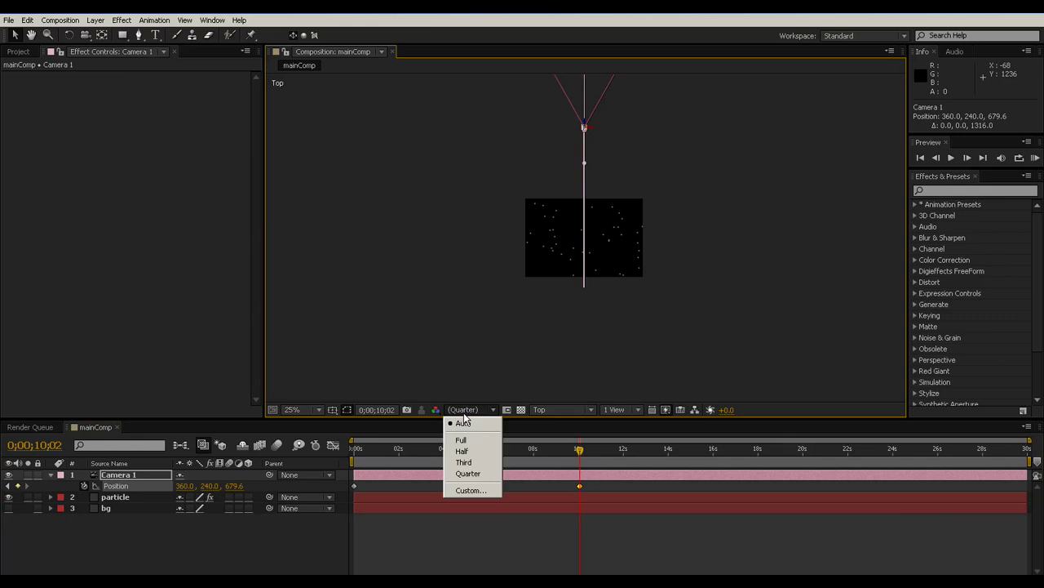
click(555, 409)
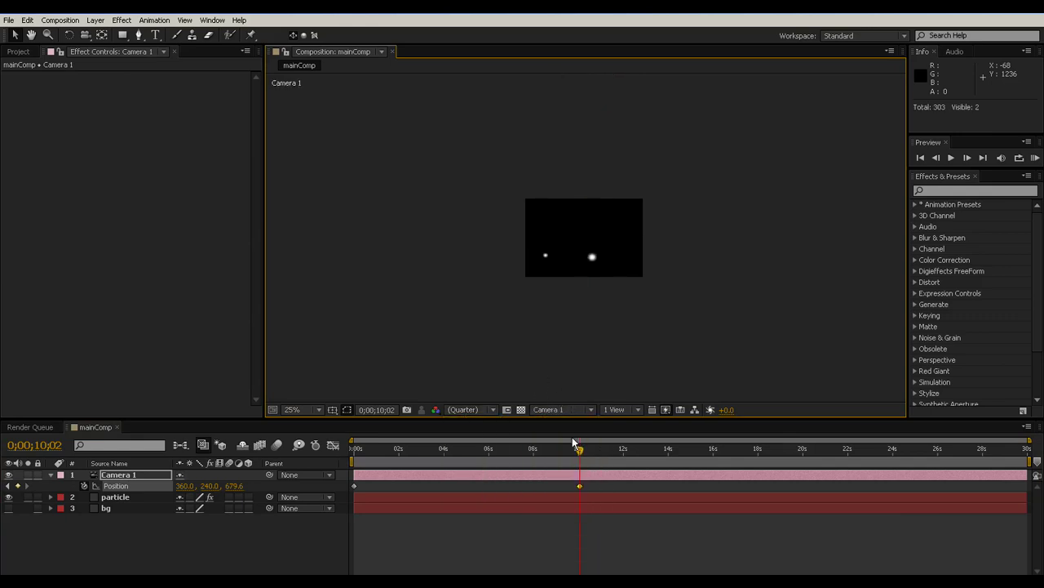
scroll(577, 262, up, 4)
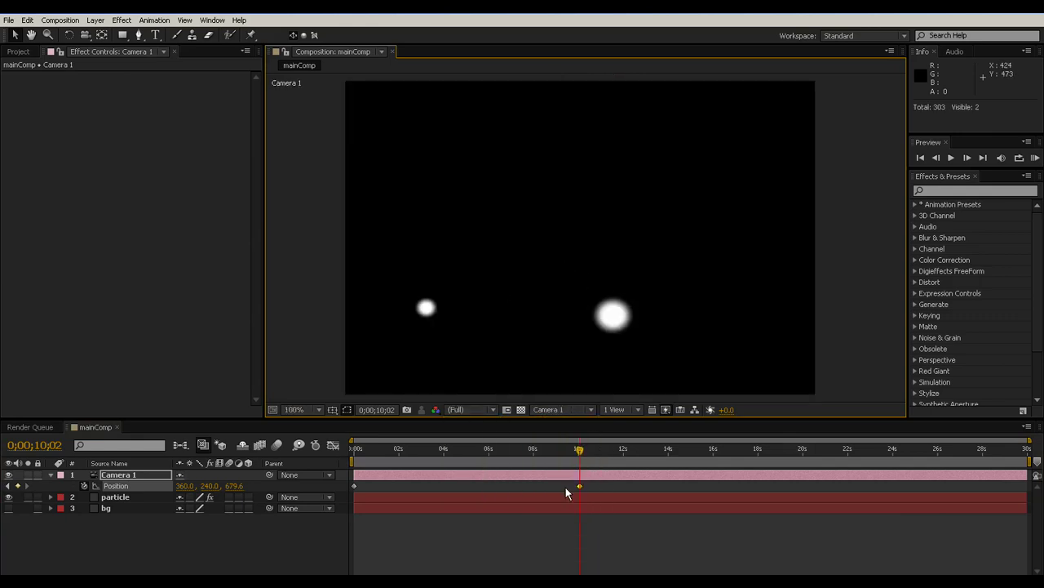
drag(581, 459, 330, 450)
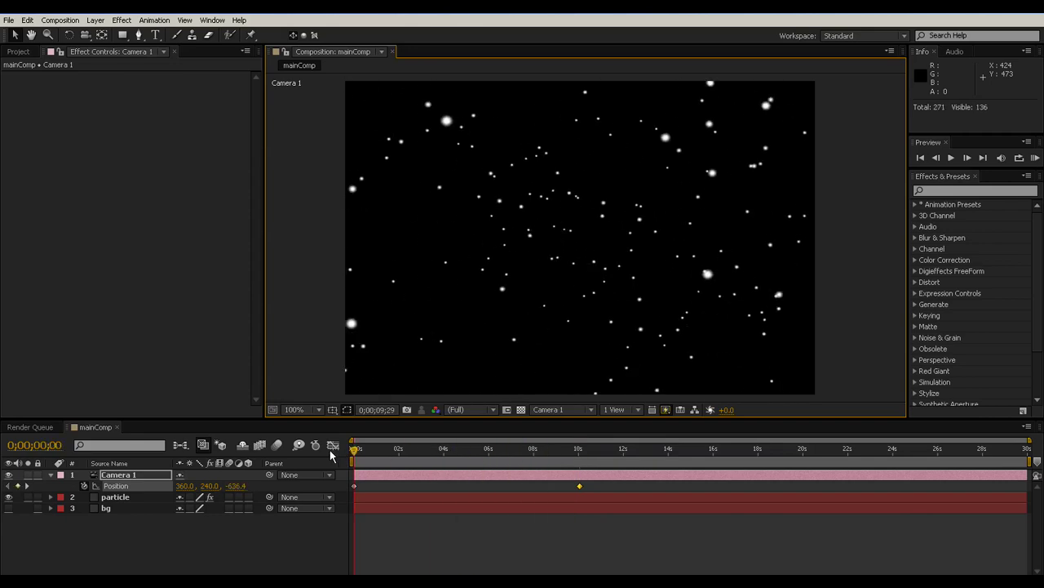
click(951, 157)
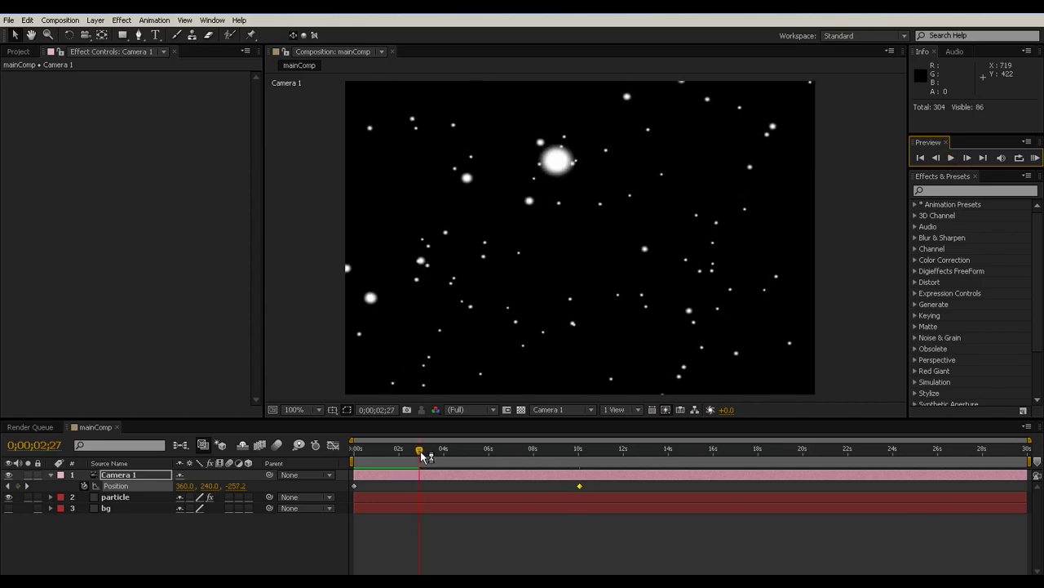
click(351, 448)
Select the particle layer and change its label colour to Lavender.
click(97, 531)
click(115, 496)
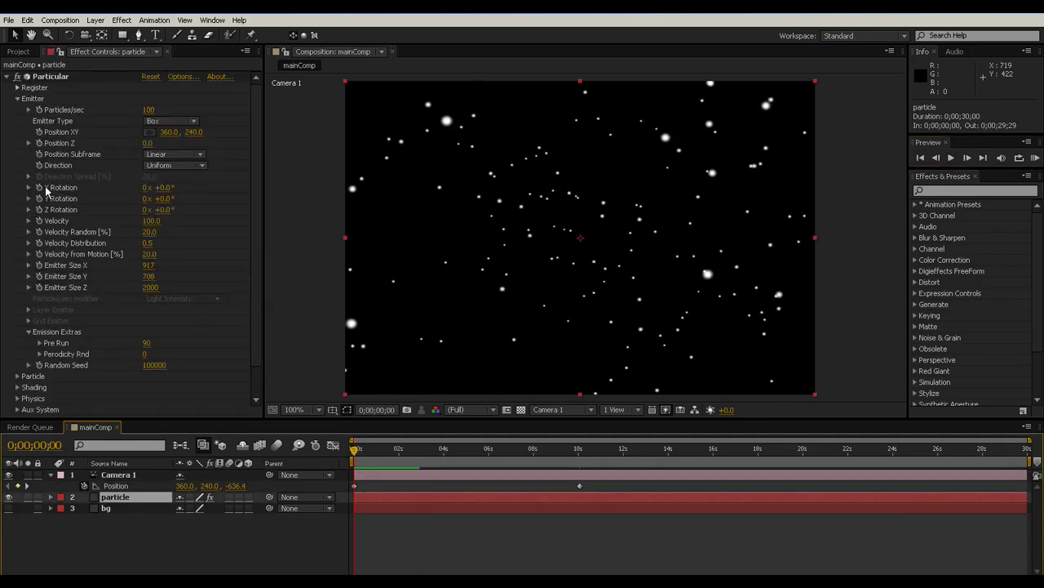
drag(257, 106, 261, 208)
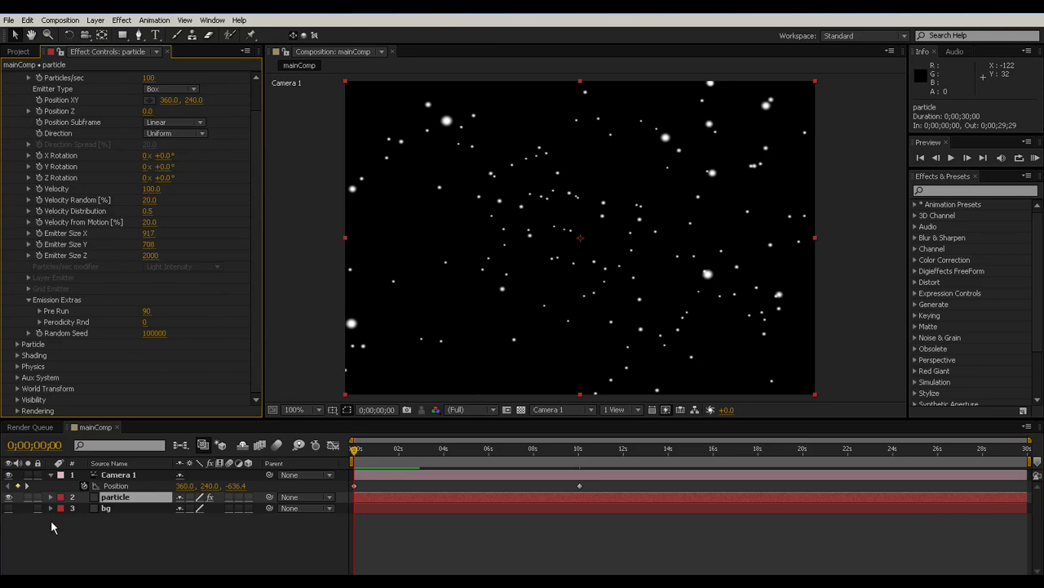
click(61, 499)
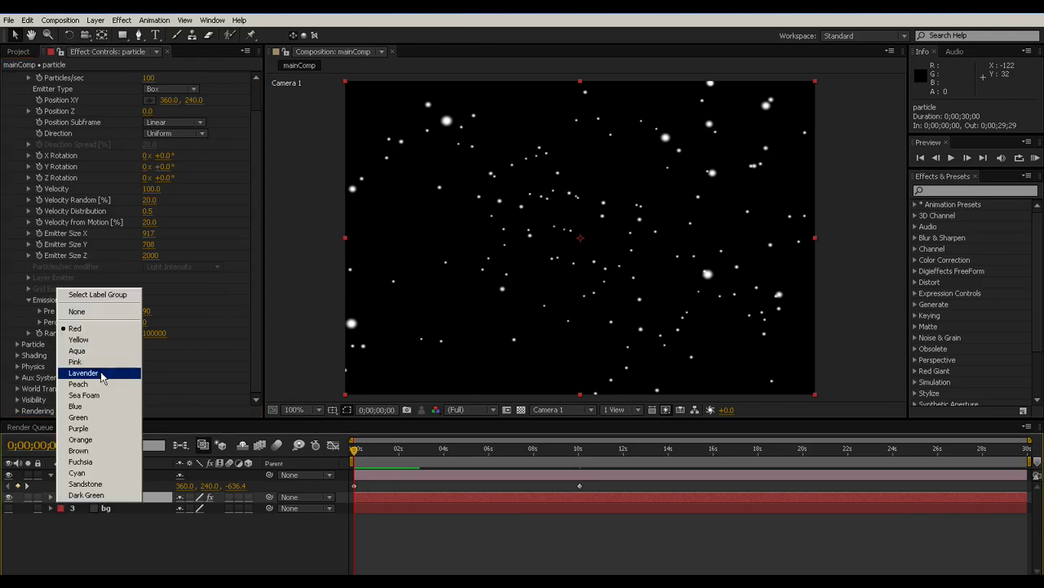
click(98, 373)
Lower Velocity Random from 20 to 2 and play the animation.
drag(256, 281, 255, 252)
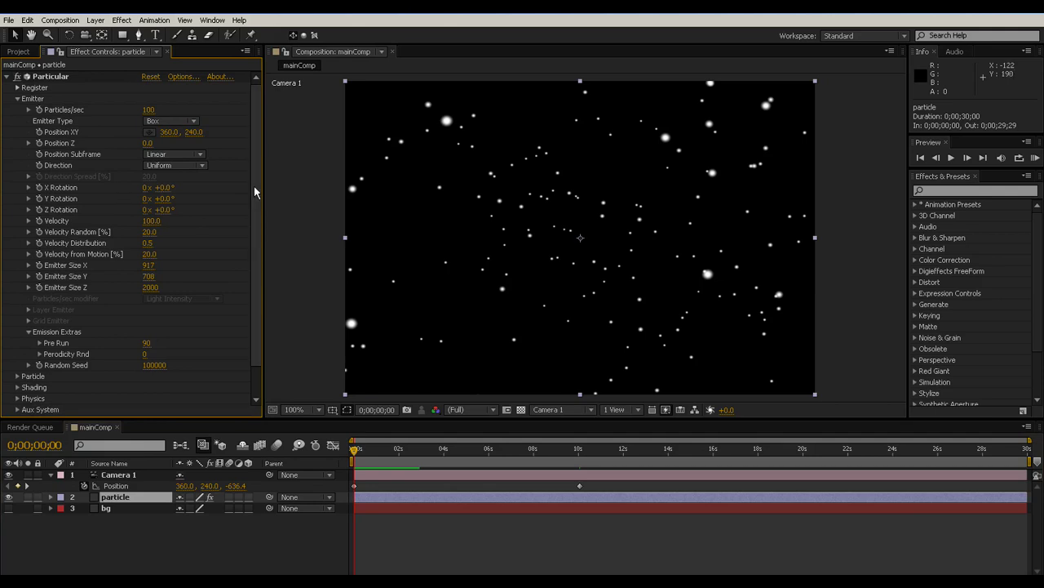
drag(253, 186, 257, 204)
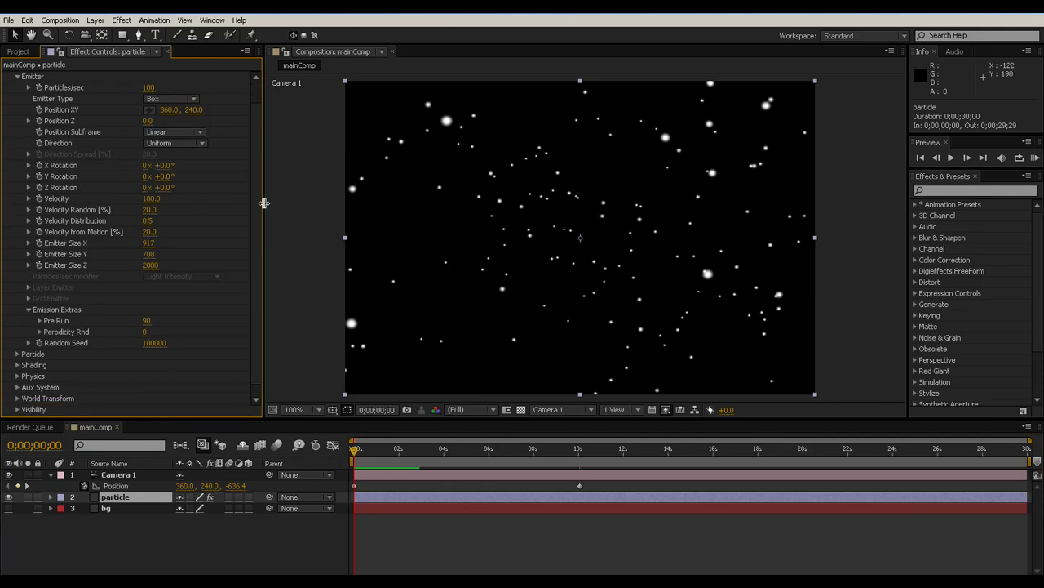
scroll(25, 219, down, 1)
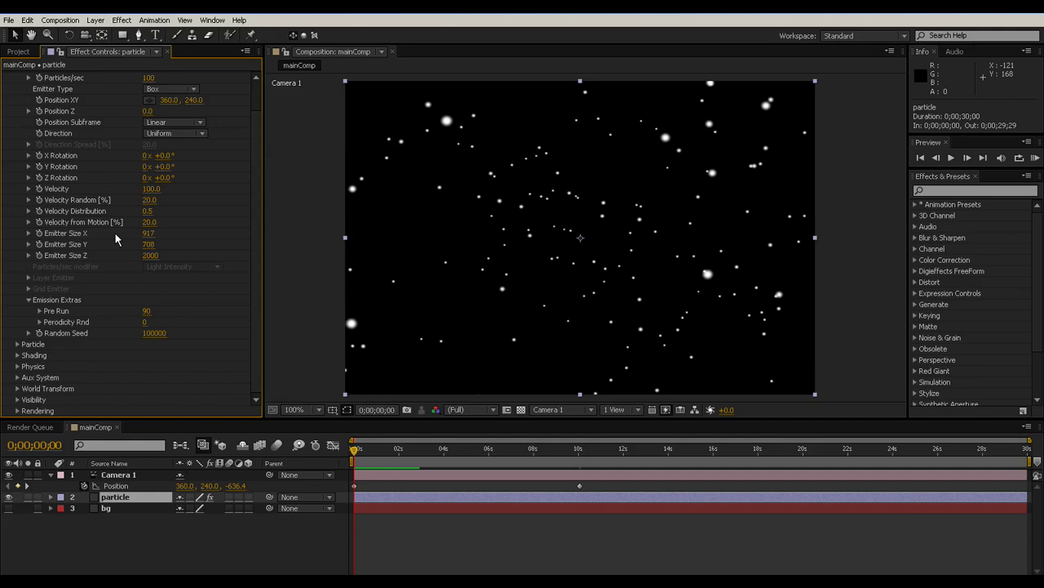
click(148, 222)
drag(148, 200, 122, 206)
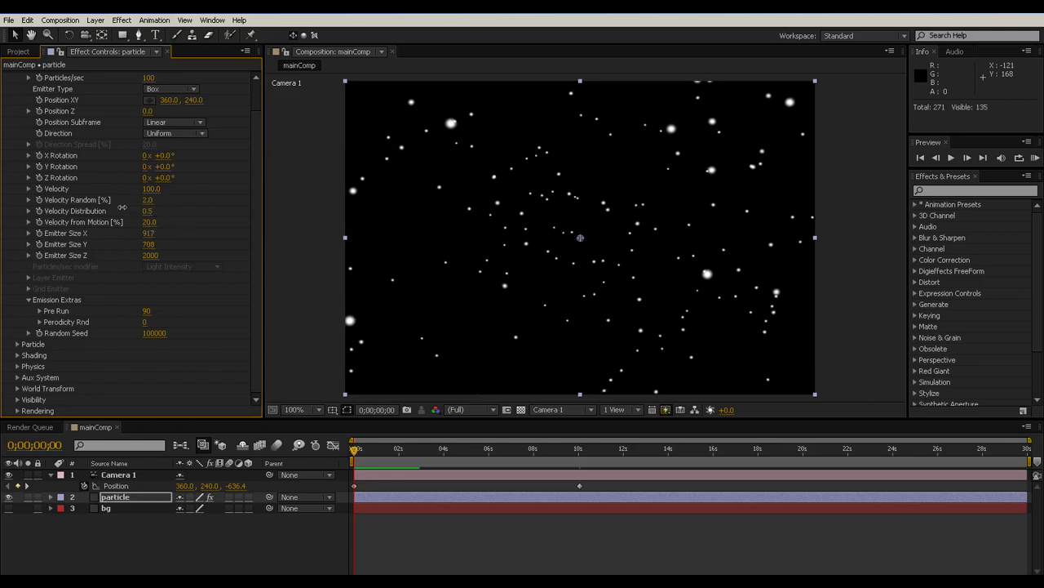
click(952, 159)
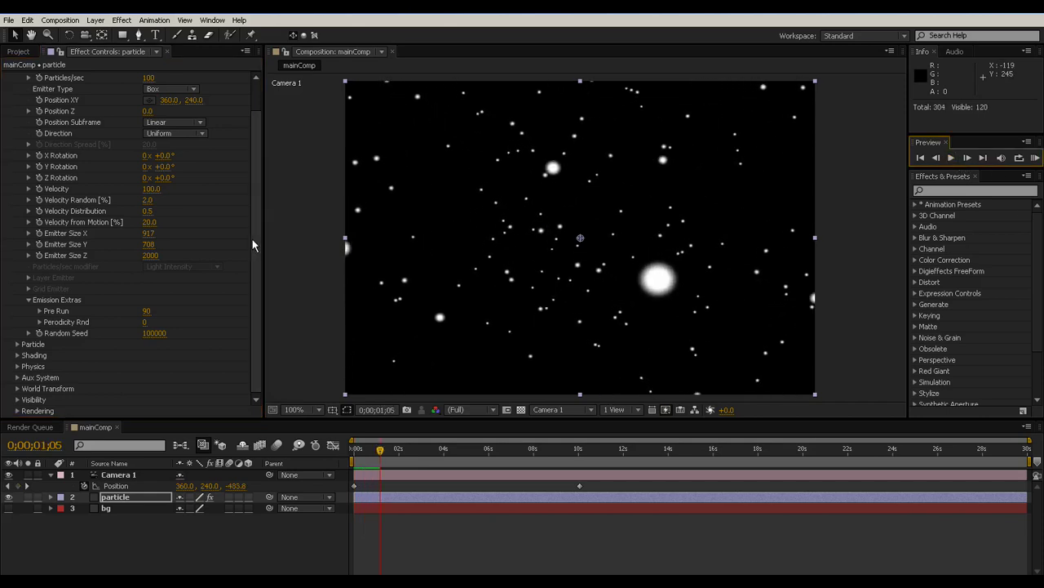
Set Velocity from Motion to 2 and replay from the start.
click(149, 222)
text(2)
key(Return)
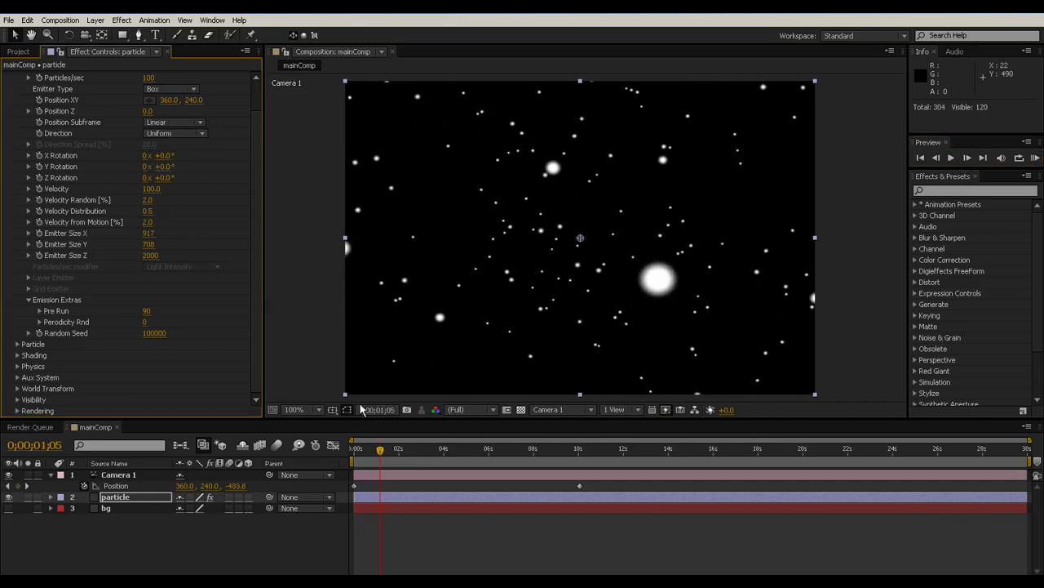
drag(377, 457, 343, 459)
click(951, 159)
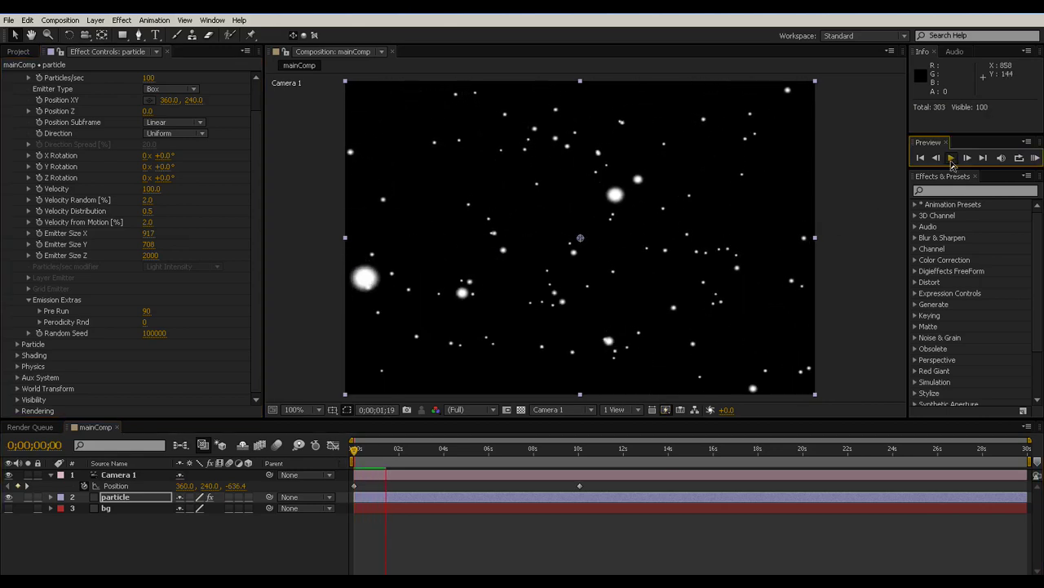
Set Velocity to 40 and preview the slower particles.
click(152, 189)
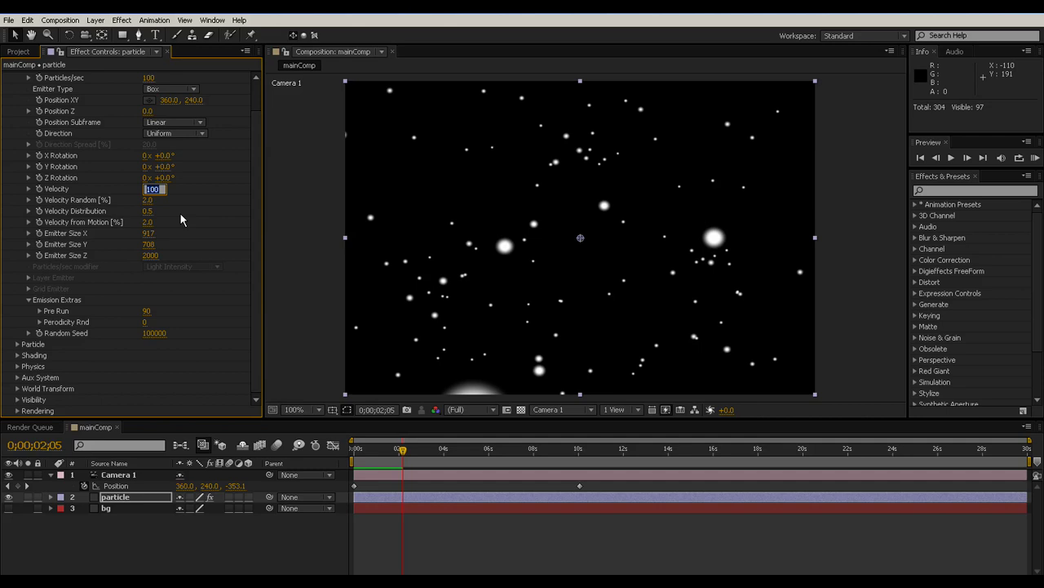
text(40)
key(Return)
drag(404, 457, 375, 461)
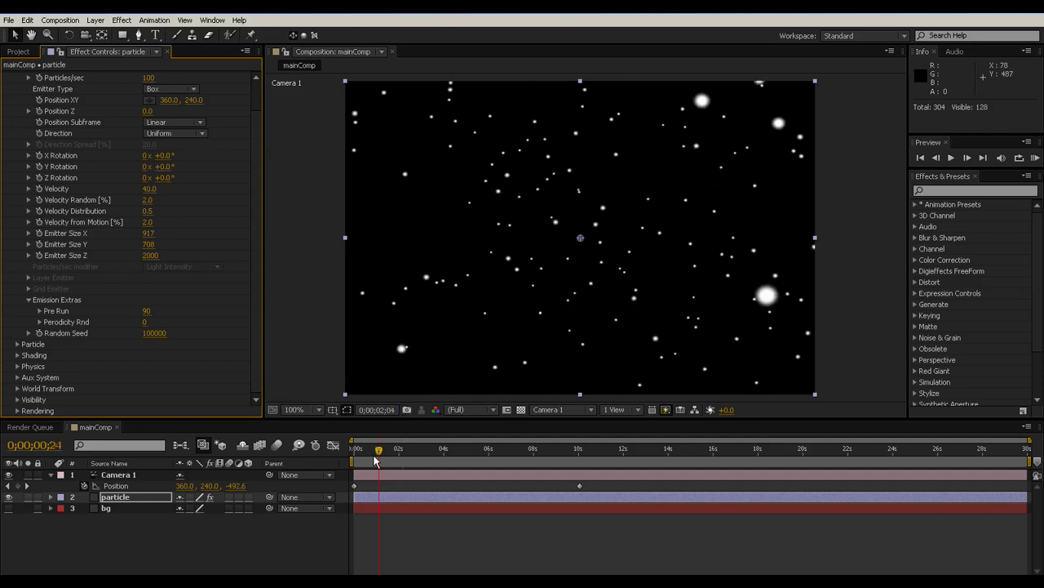
click(951, 158)
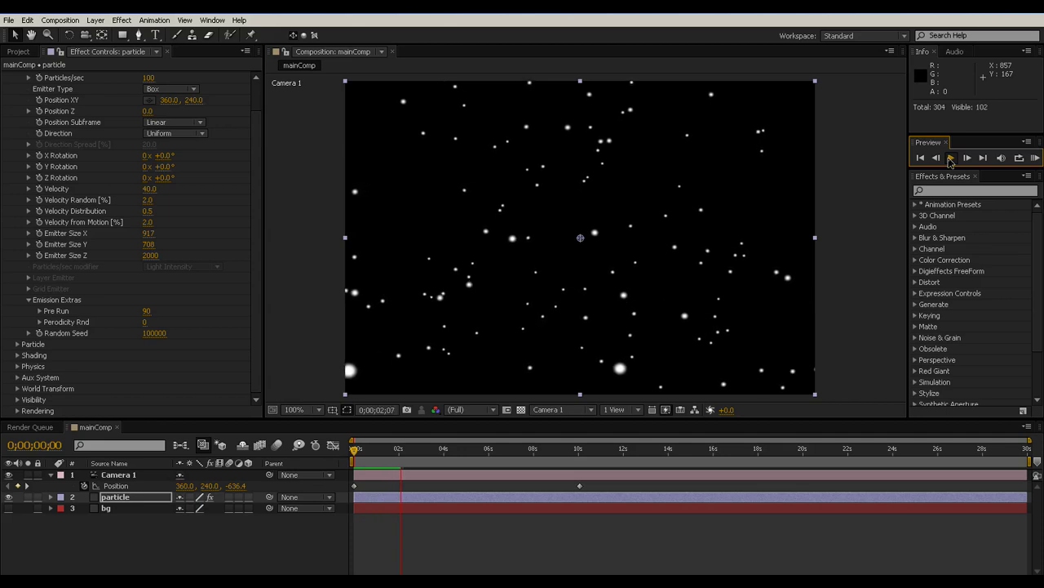
click(951, 158)
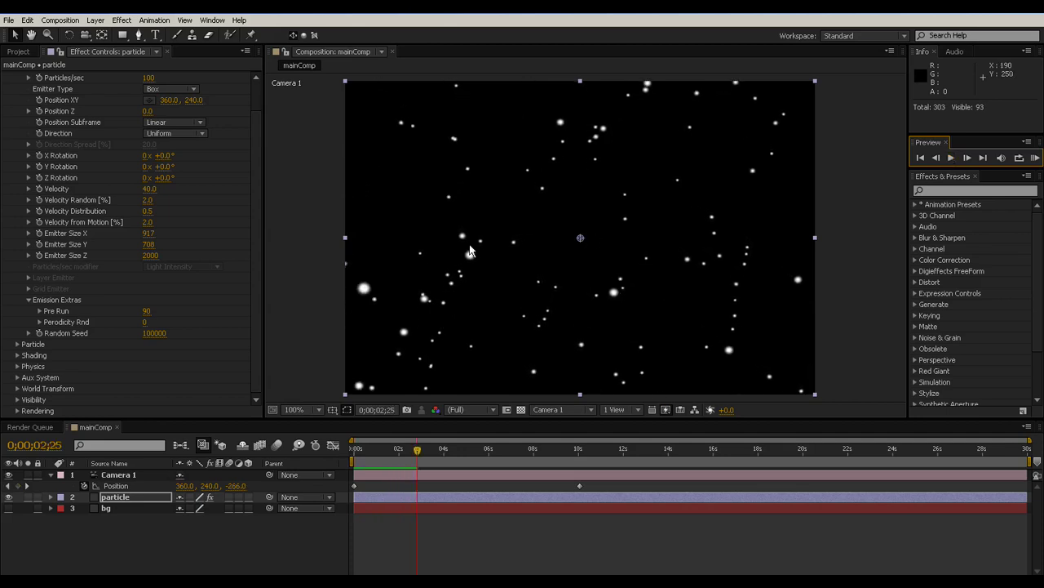
click(253, 165)
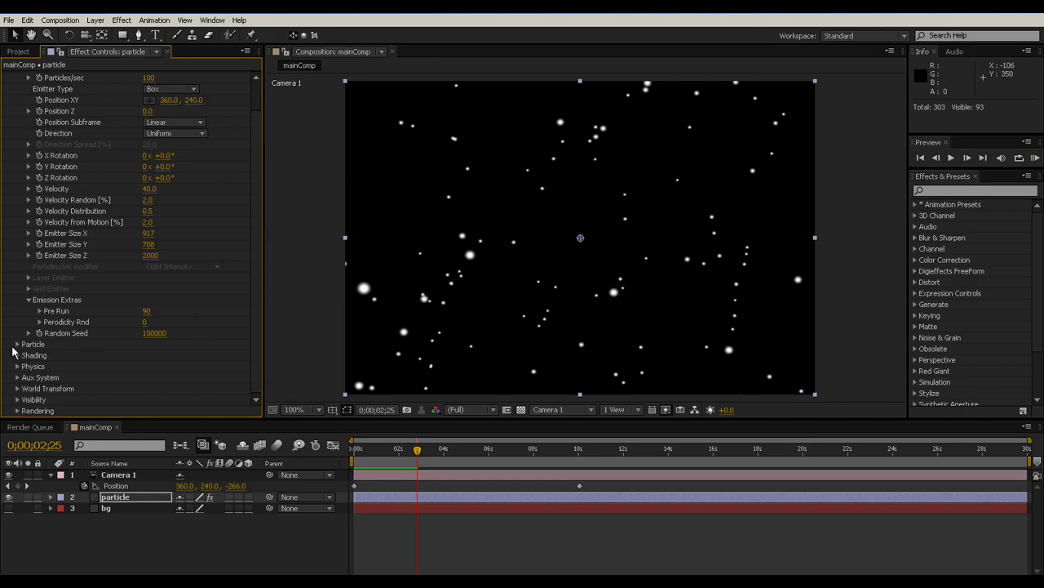
Expand the Particle group and set Life to 10 seconds.
key(Return)
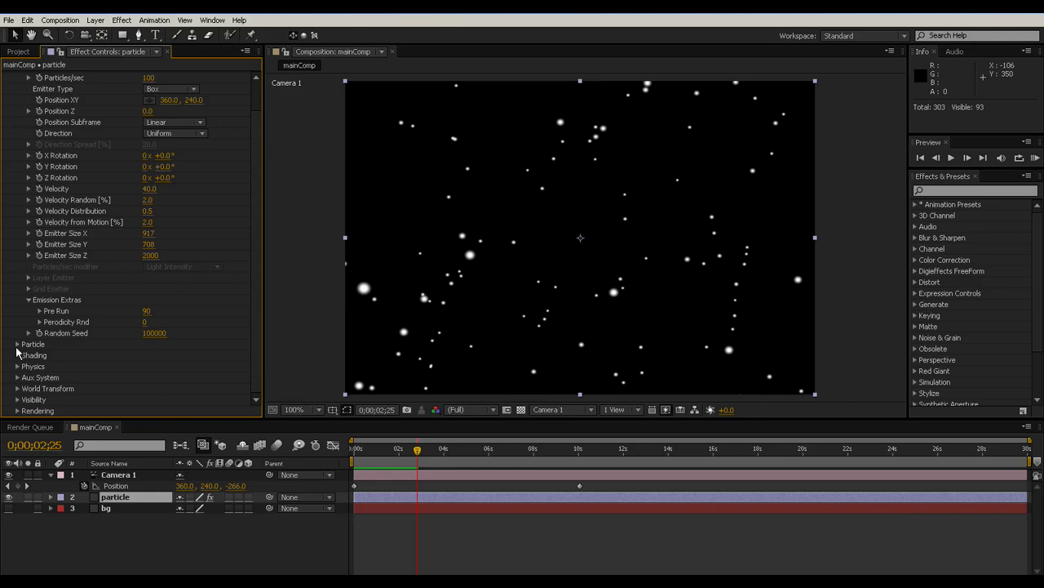
click(17, 345)
scroll(83, 258, down, 4)
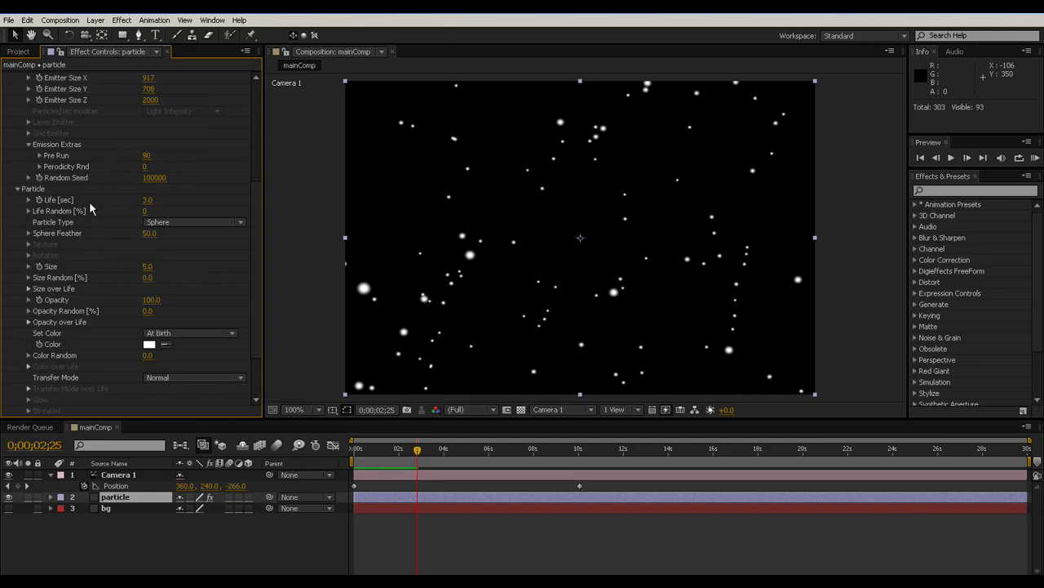
click(148, 202)
text(10)
key(Return)
Preview the longer-lived particles from the first frame.
drag(418, 450, 355, 450)
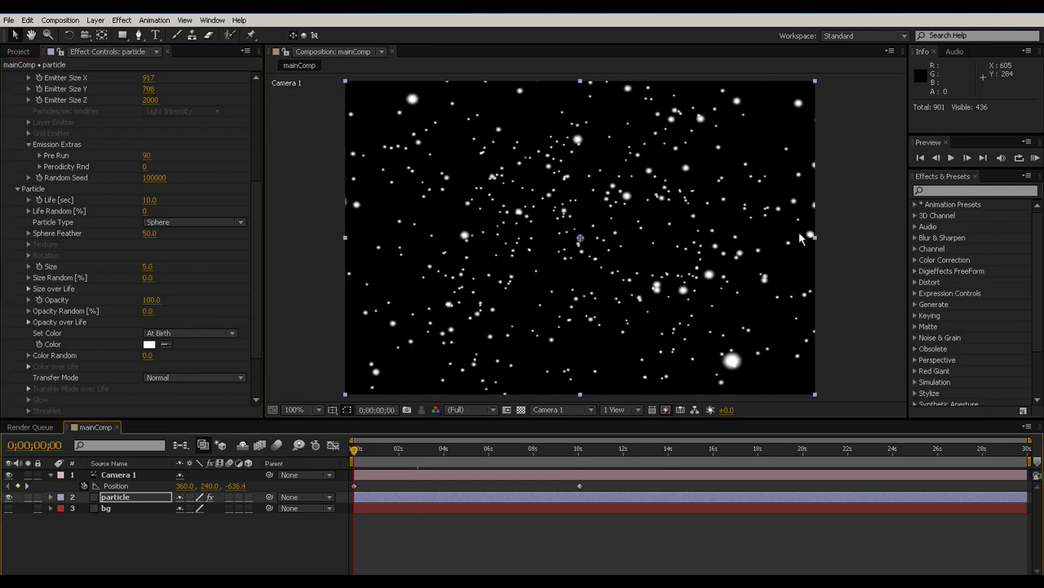
click(952, 158)
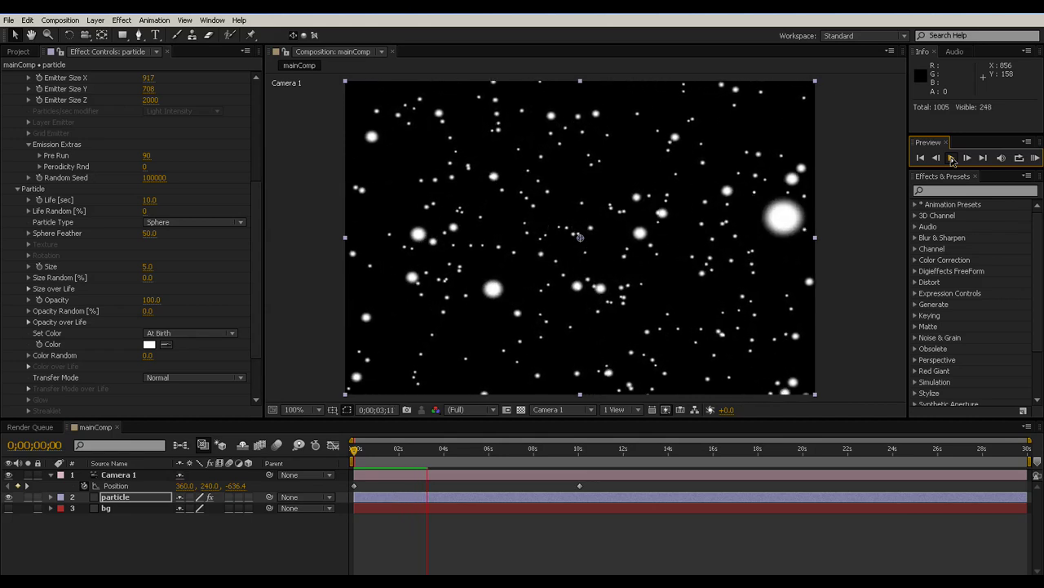
click(652, 433)
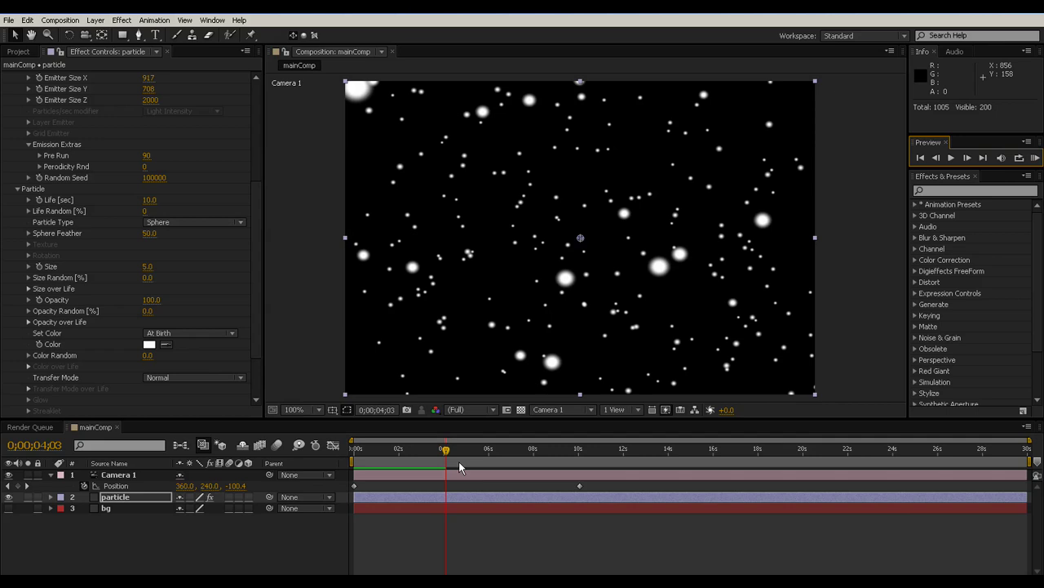
drag(444, 457, 328, 464)
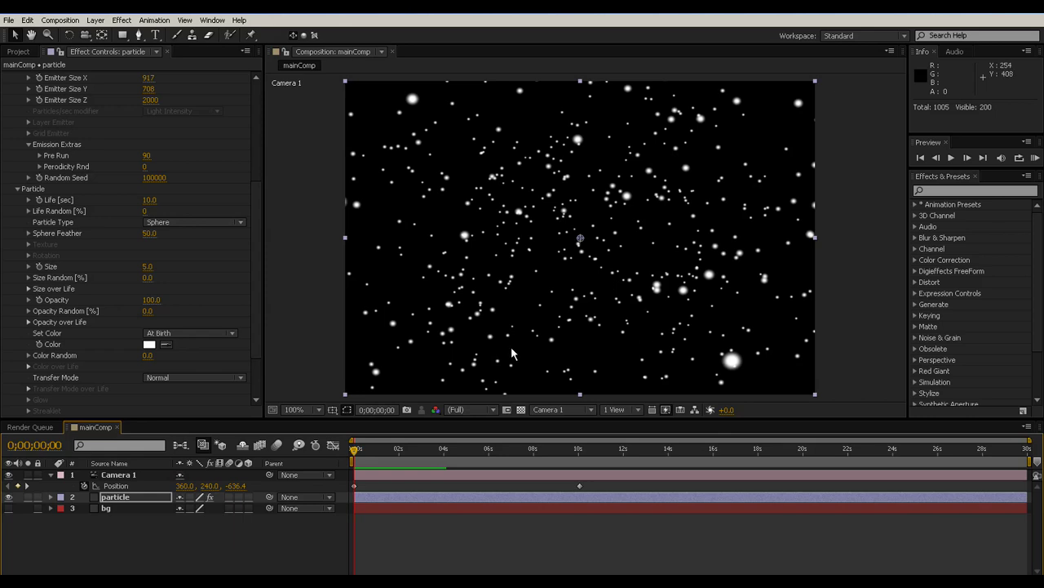
scroll(252, 240, up, 5)
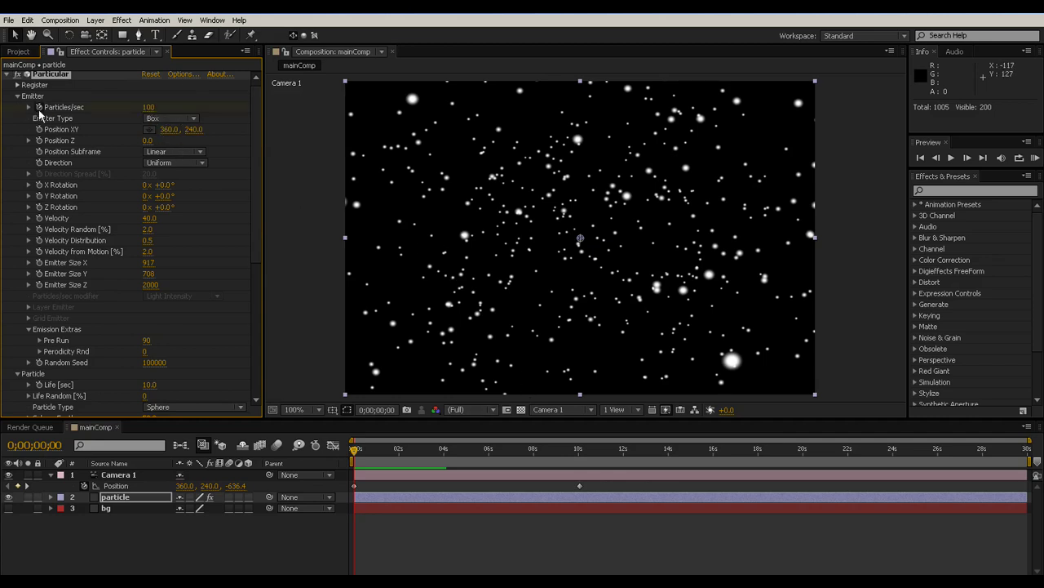
Try Particles/sec at 0 a fraction of a second in, then undo the change.
drag(353, 455, 368, 451)
click(151, 108)
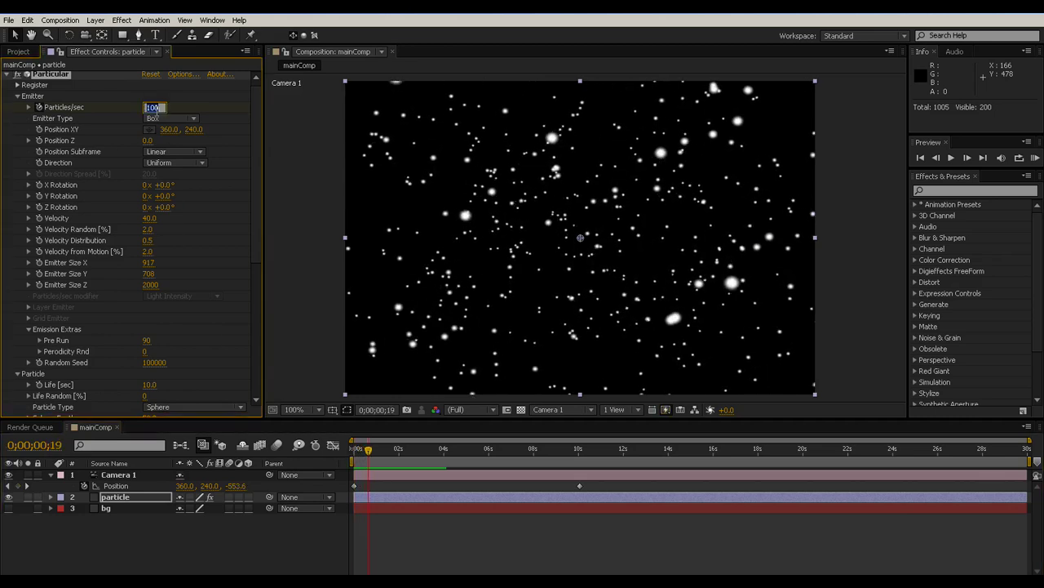
text(0)
key(Return)
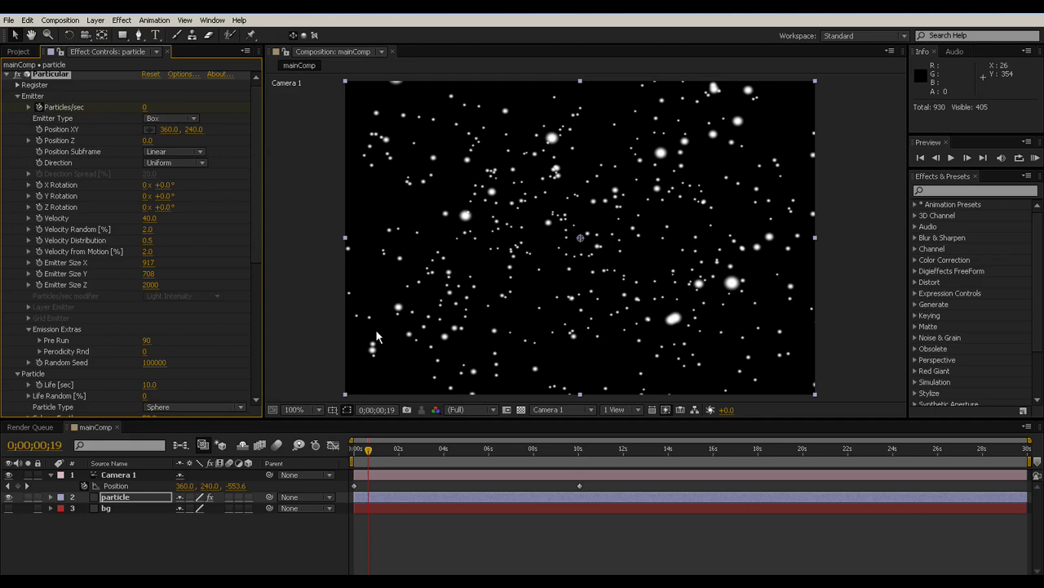
drag(369, 450, 354, 451)
key(ctrl+z)
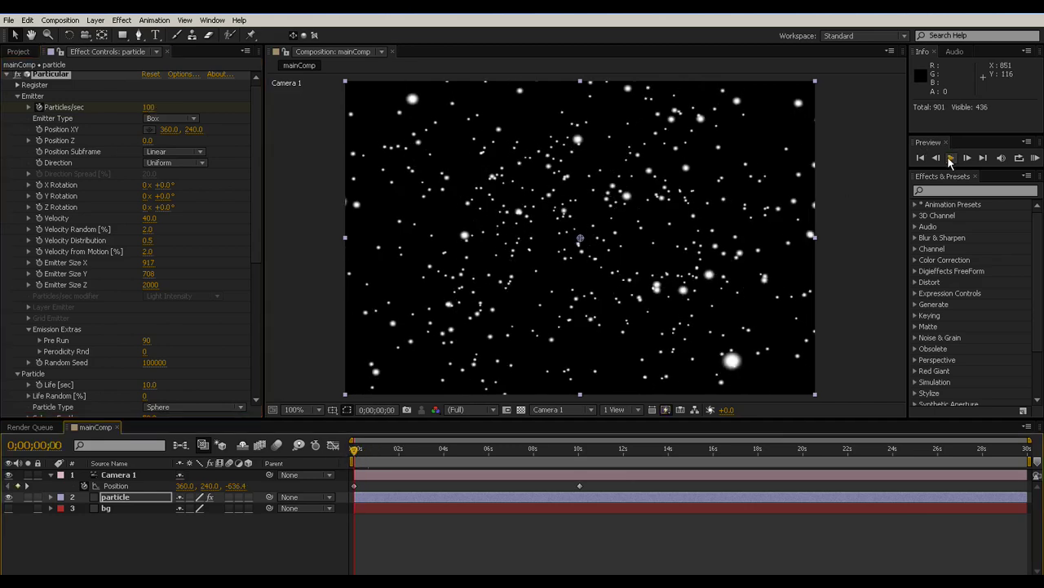
Preview the particle field from the start, then stop playback.
click(950, 158)
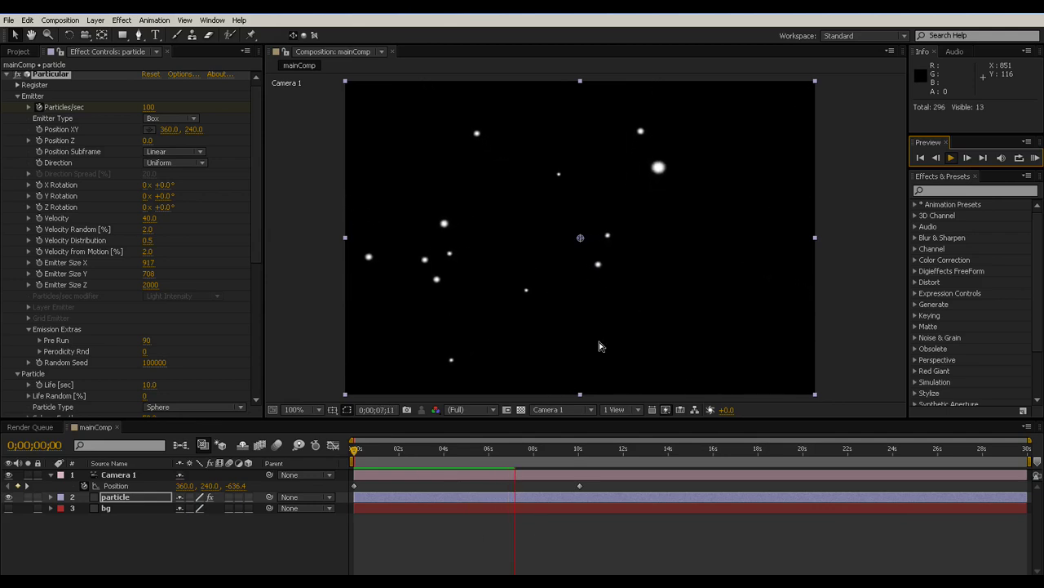
click(956, 159)
drag(572, 452, 414, 451)
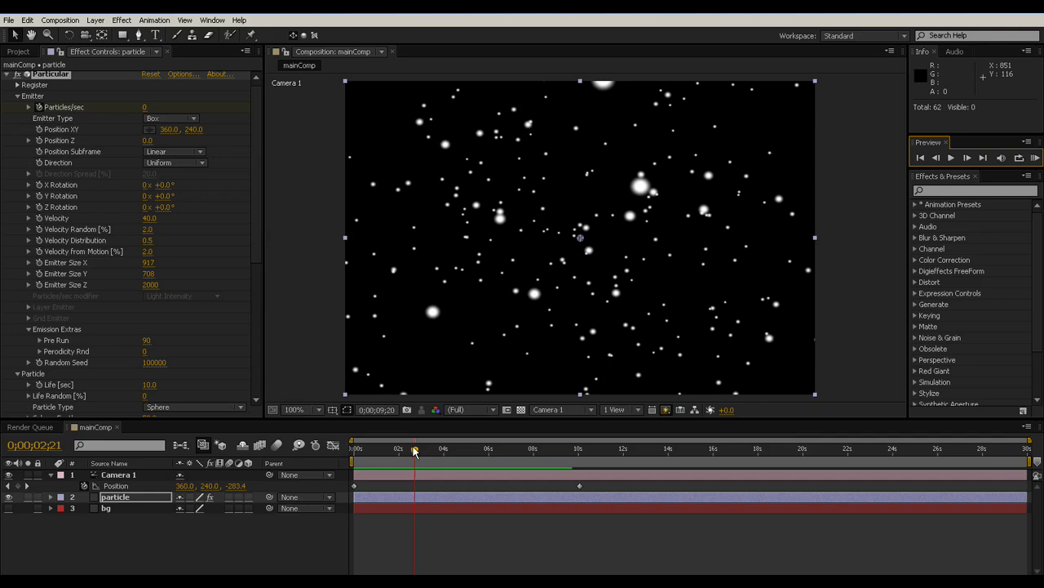
scroll(237, 165, down, 2)
scroll(253, 245, down, 2)
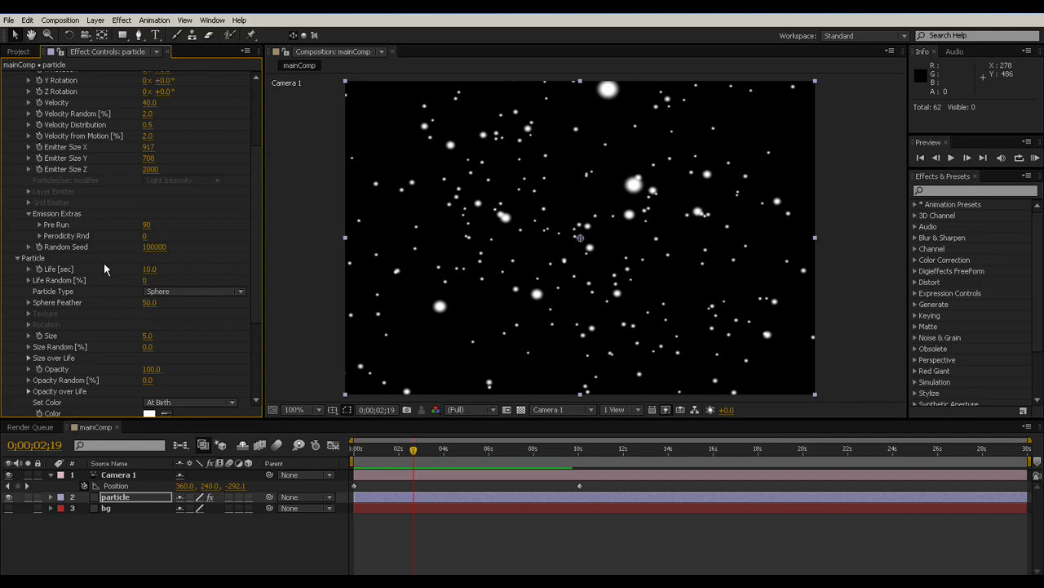
Raise particle Life to 22.8 seconds and preview again from the first frame.
drag(150, 269, 231, 266)
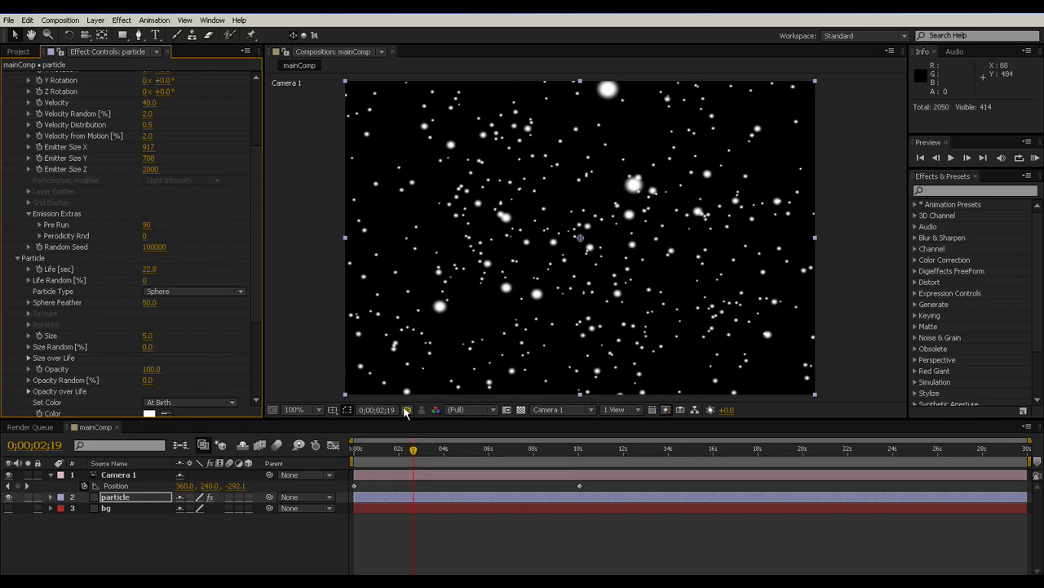
click(412, 449)
key(Home)
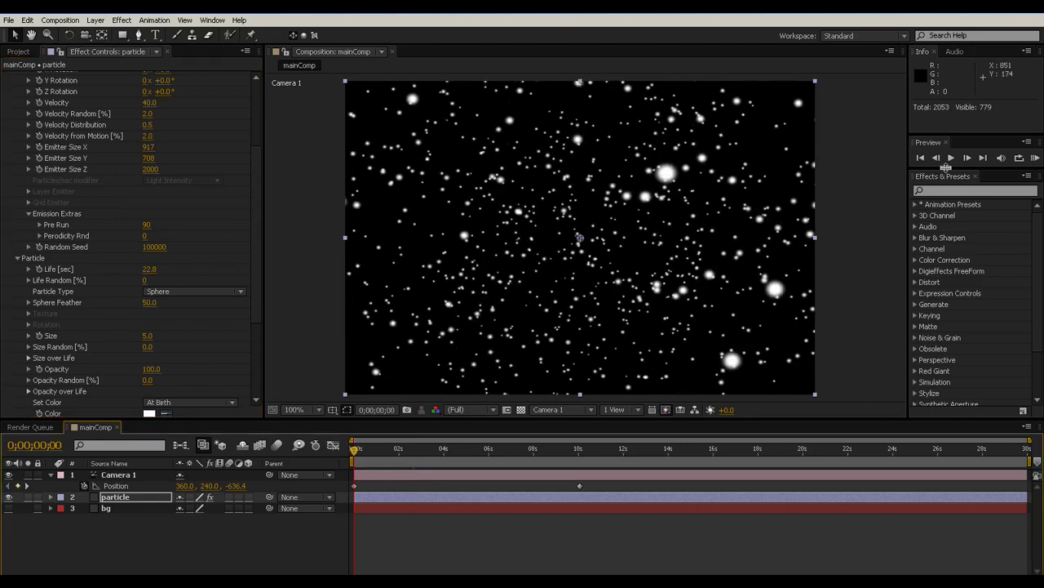
click(950, 159)
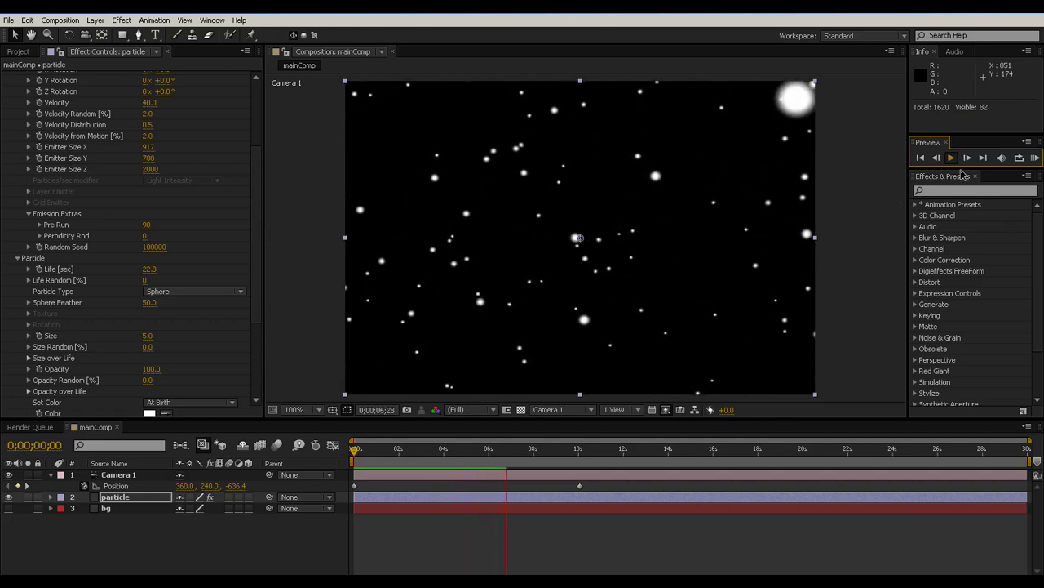
key(space)
drag(518, 454, 354, 450)
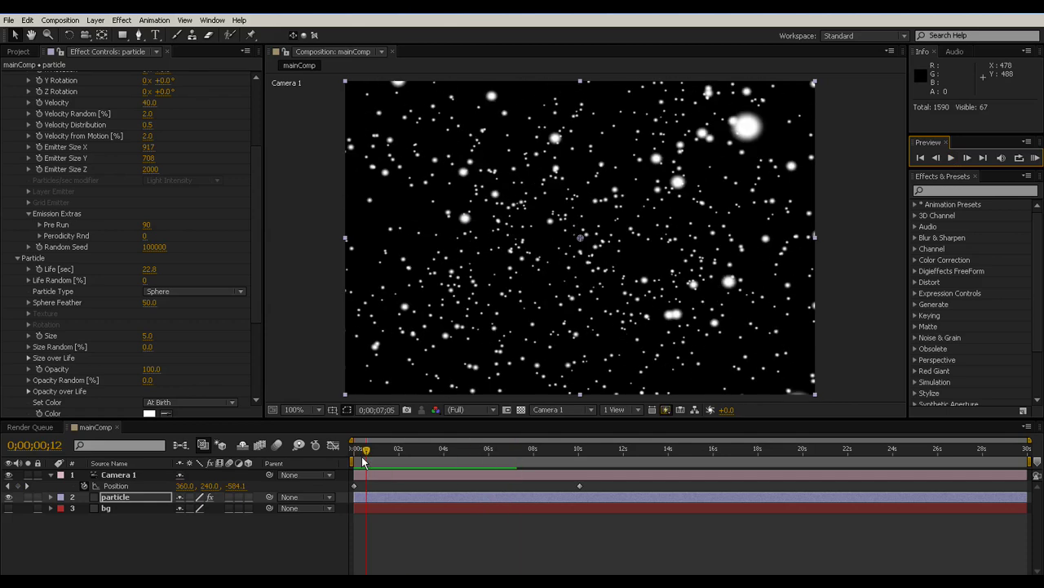
Start a new composition named text_animation.
click(51, 548)
click(72, 20)
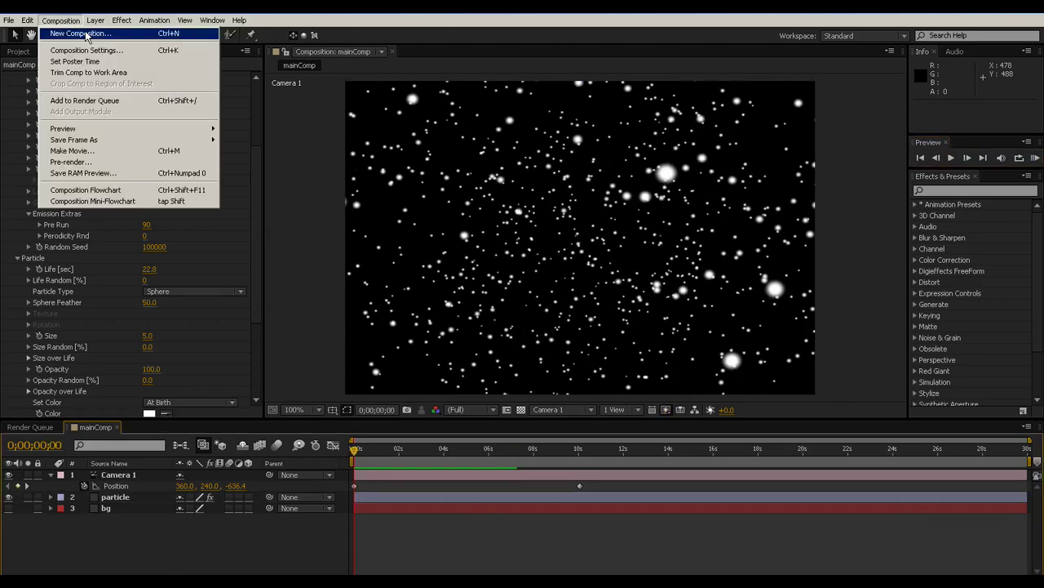
click(96, 37)
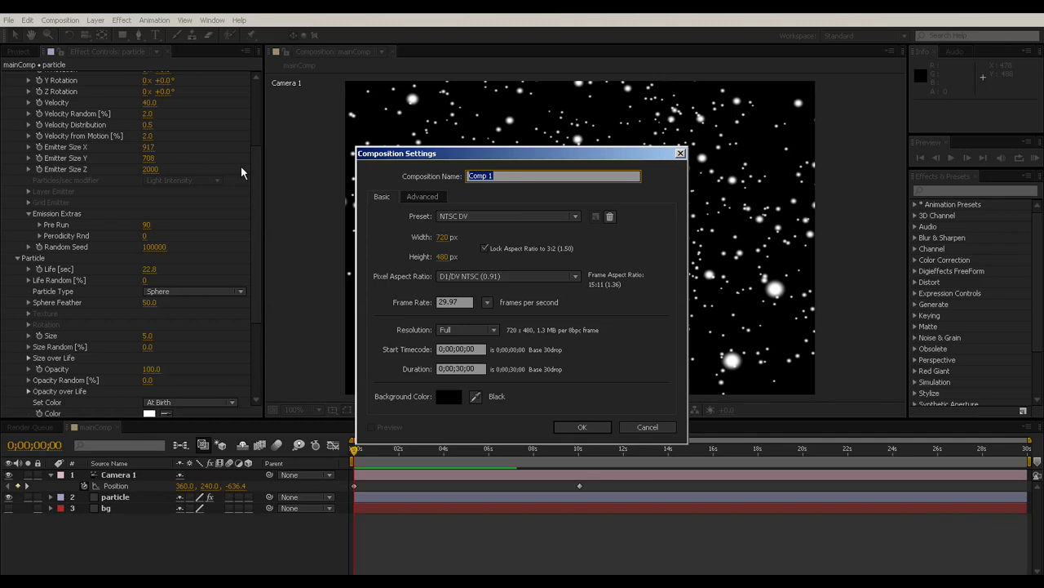
text(text_animation)
drag(481, 155, 441, 155)
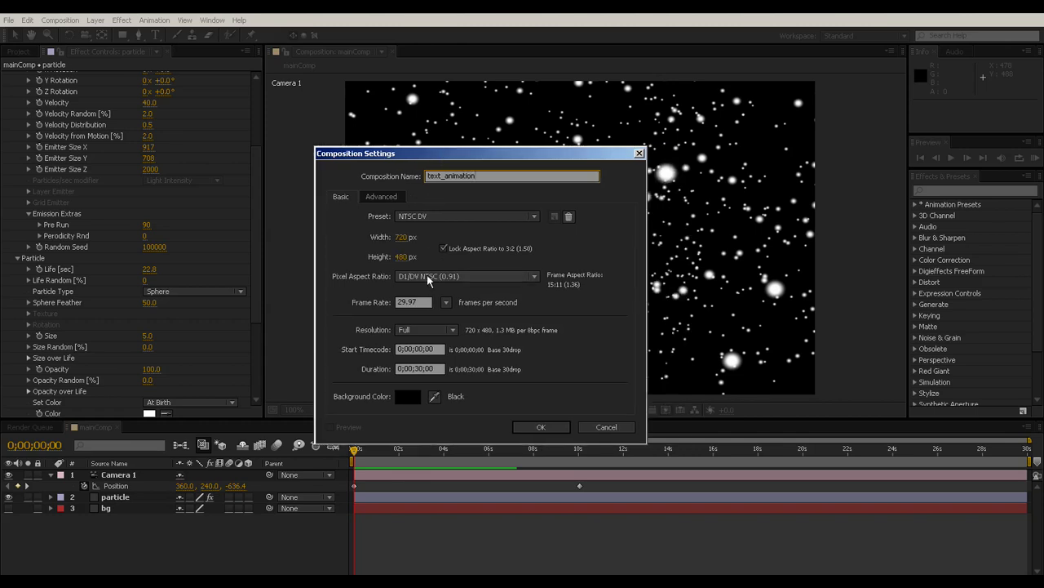
Make the composition 50 × 50 px with aspect ratio unlocked and a 5-frame duration.
click(402, 237)
text(50)
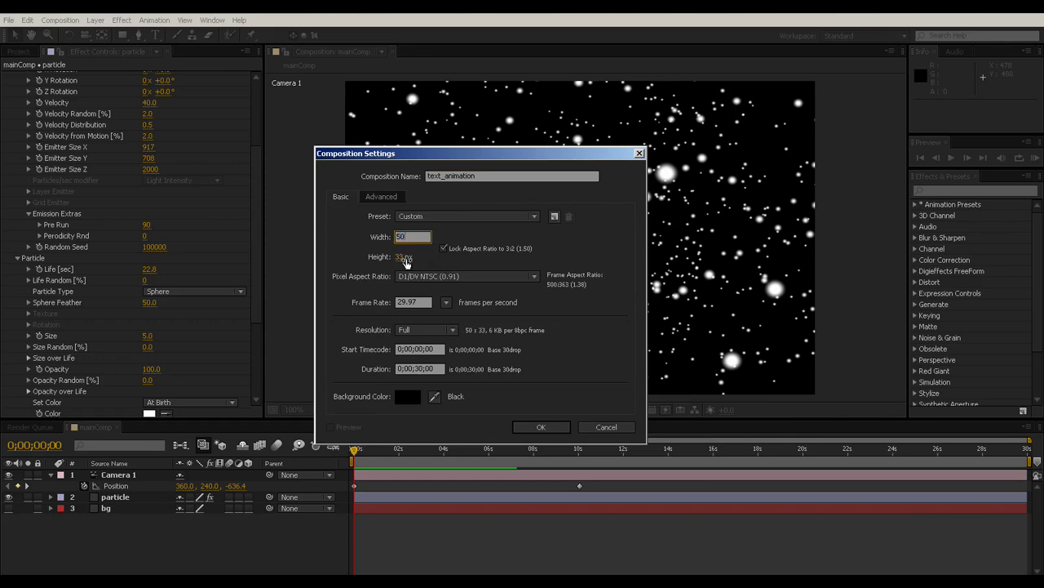
click(444, 248)
click(399, 256)
text(50)
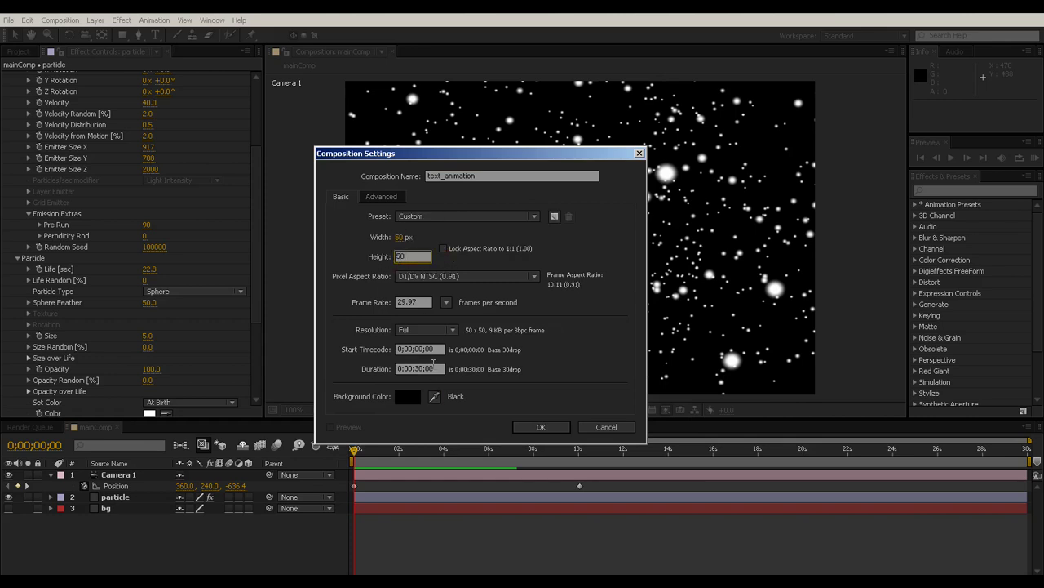
key(Tab)
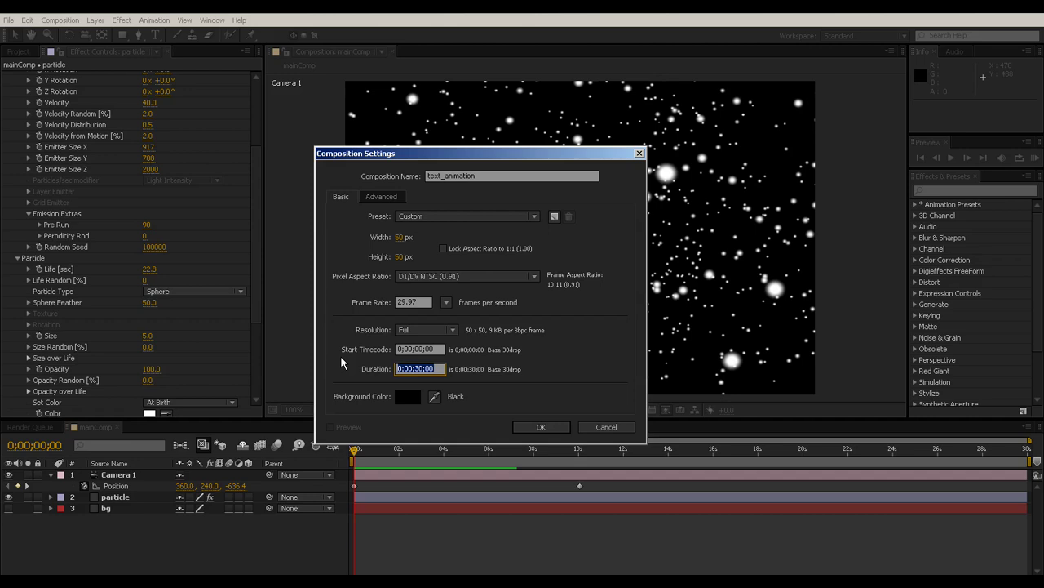
text(5)
click(438, 349)
click(541, 427)
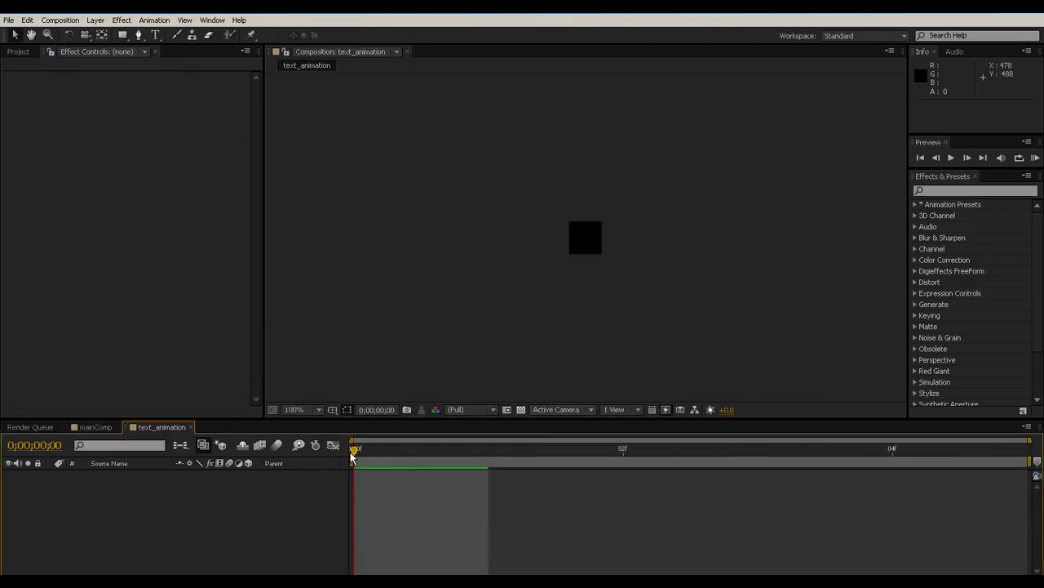
Scrub through the five-frame timeline and return the playhead to frame 0.
drag(353, 456, 836, 467)
drag(892, 450, 354, 450)
scroll(594, 232, up, 3)
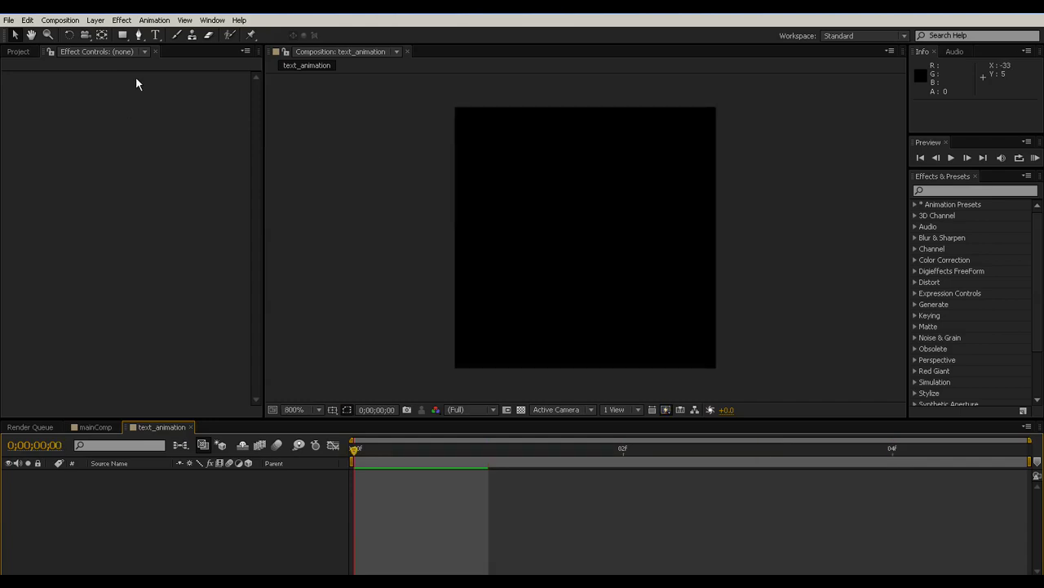
click(155, 35)
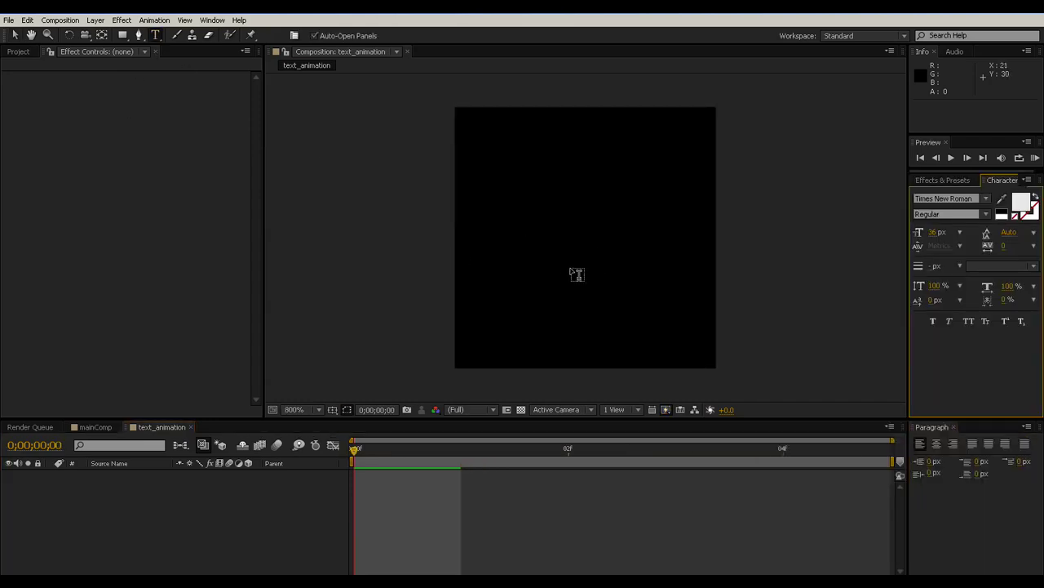
Create a centred M text layer and duplicate it four times.
click(540, 277)
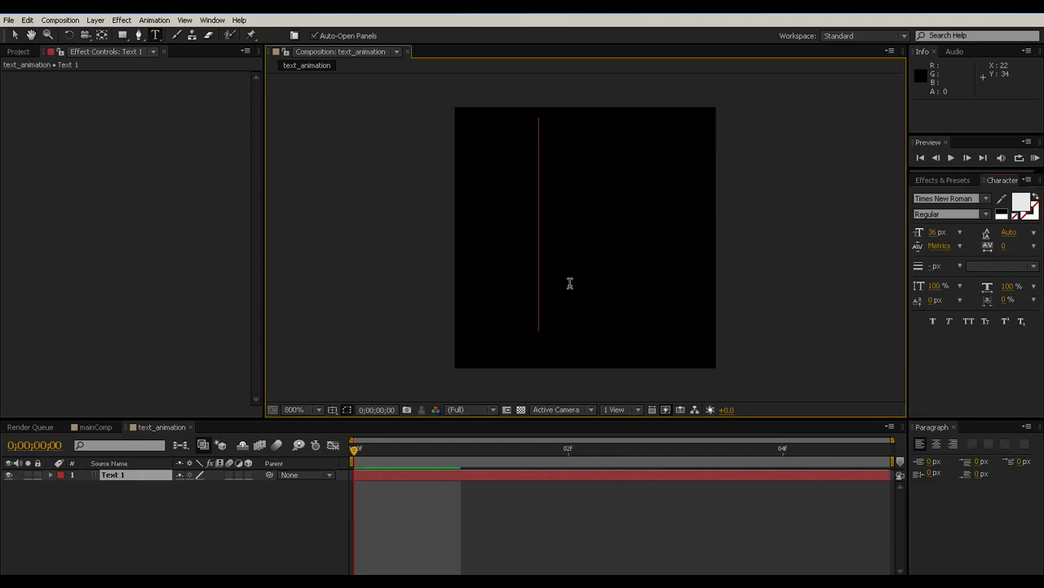
text(M)
key(Escape)
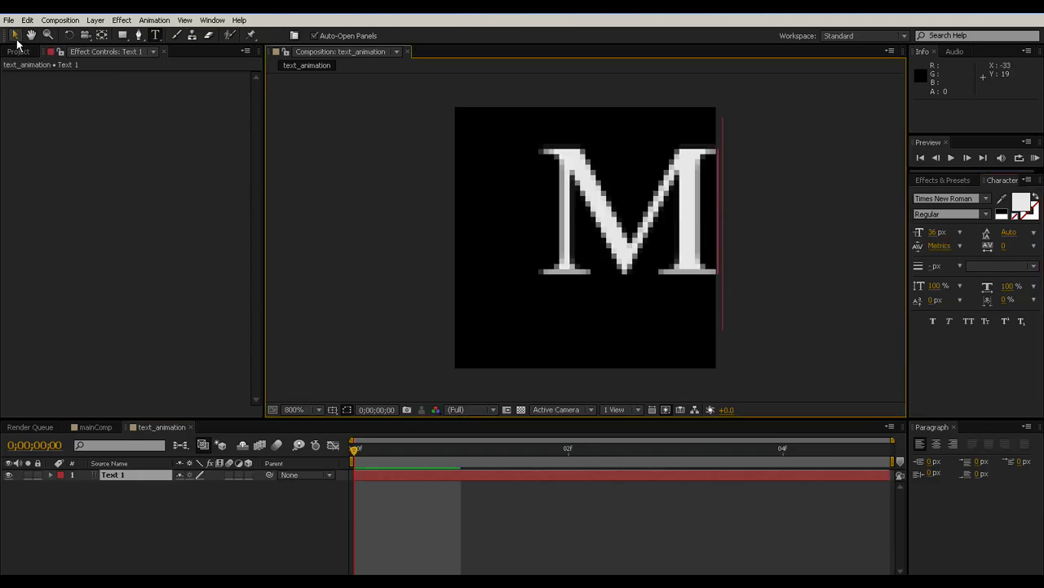
drag(594, 208, 559, 232)
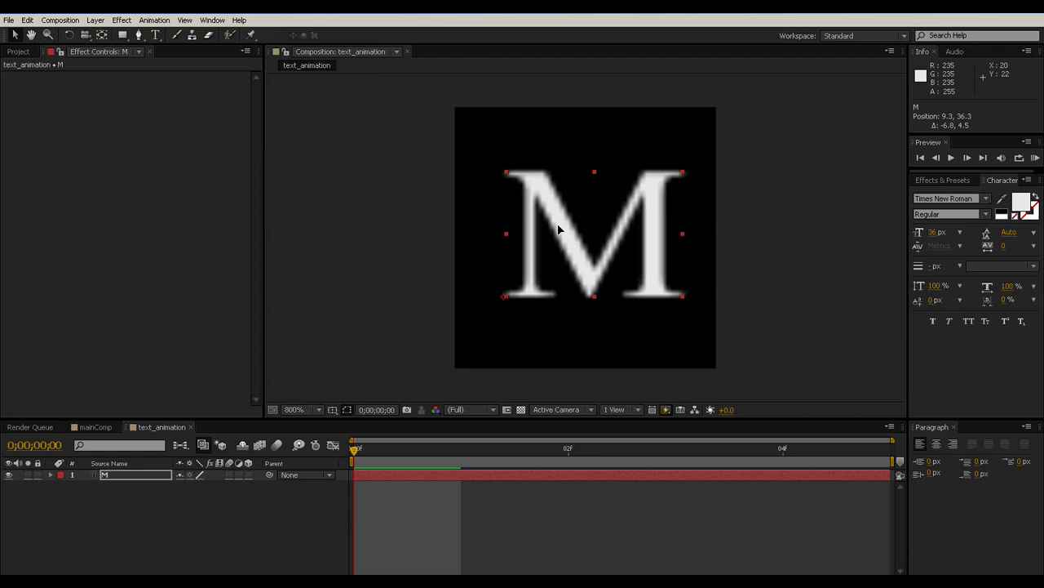
click(98, 568)
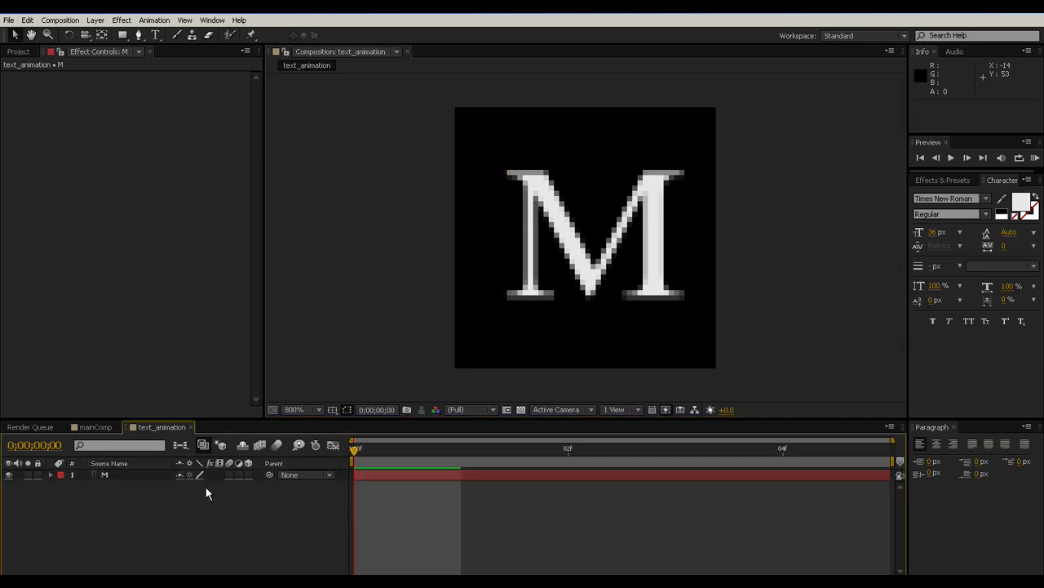
click(123, 475)
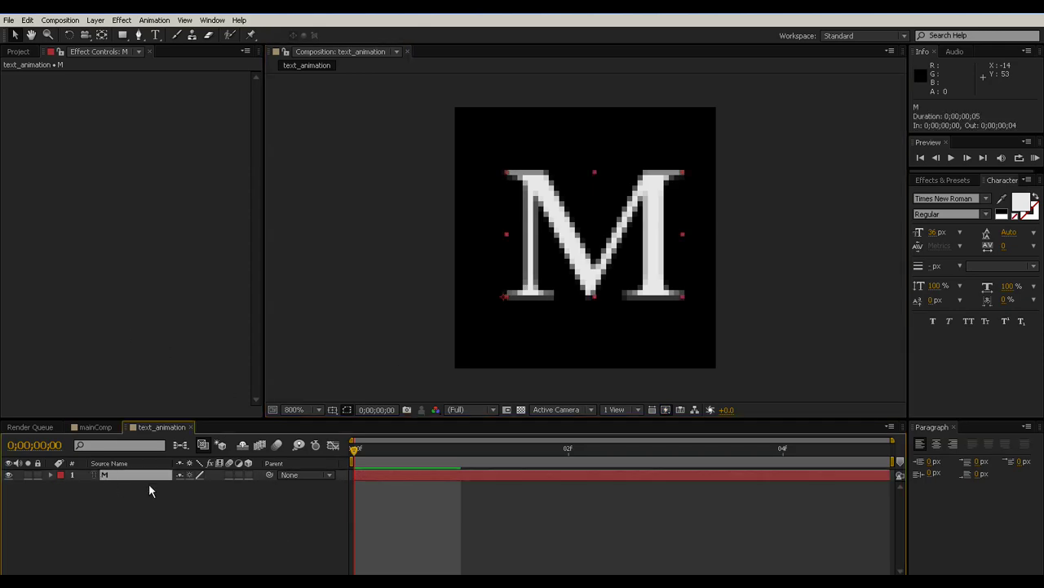
key(ctrl+d)
key(ctrl+d)
key(ctrl+d)
key(ctrl+d)
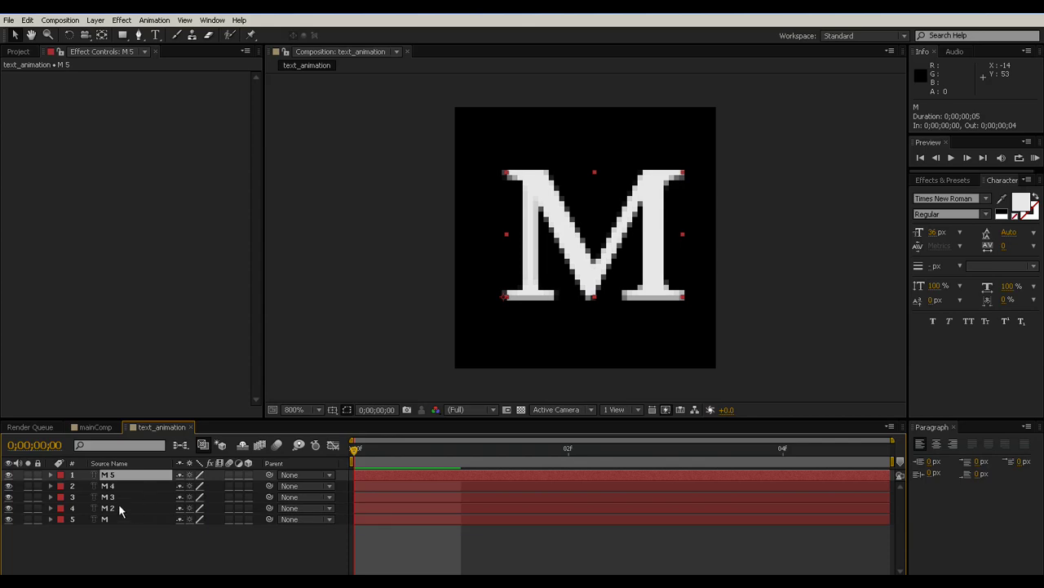
Retype the duplicate layers as S, L, Z and B.
click(119, 510)
key(ctrl+t)
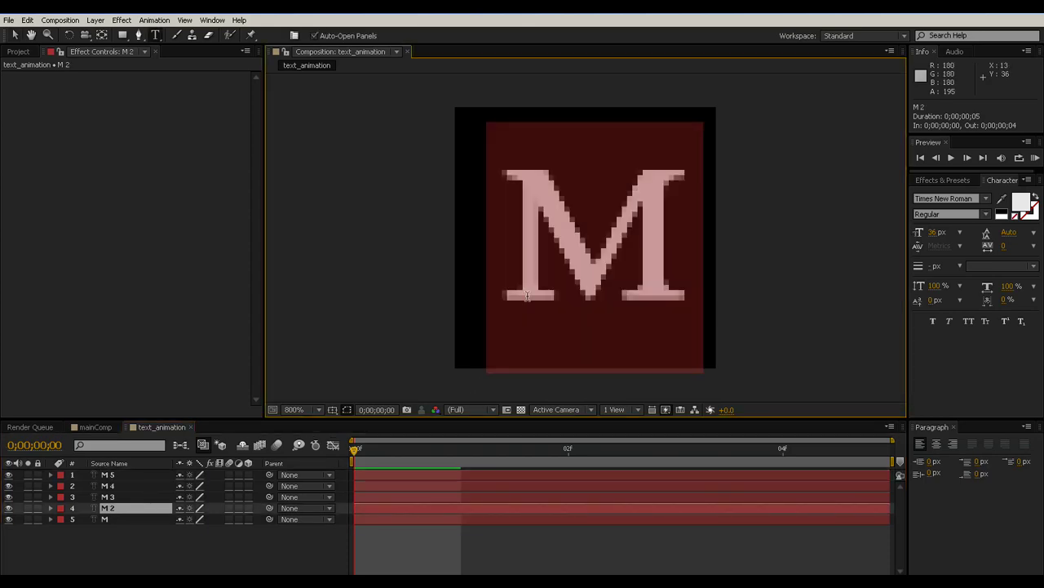
text(S)
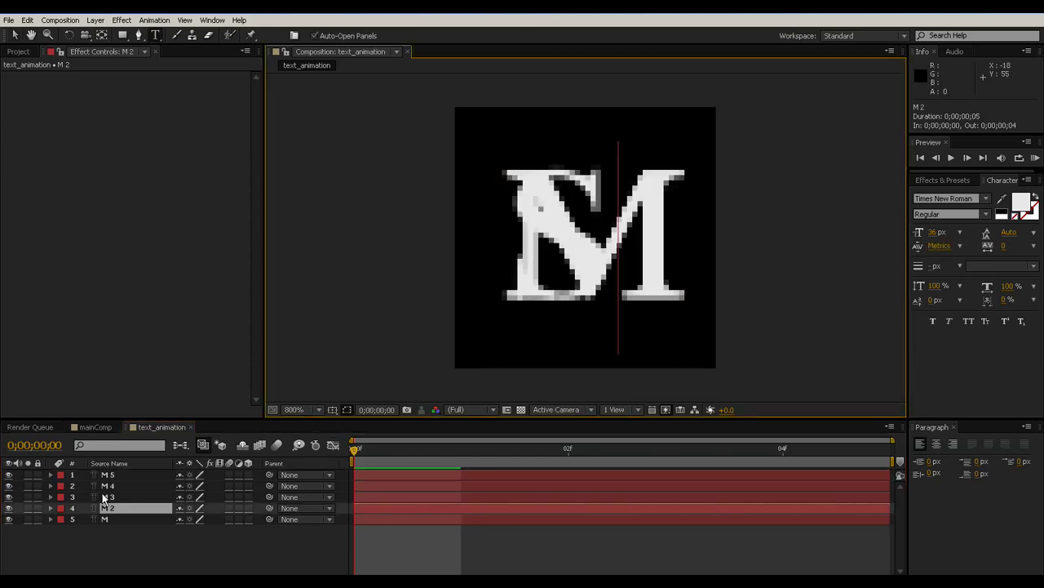
double_click(104, 497)
key(BackSpace)
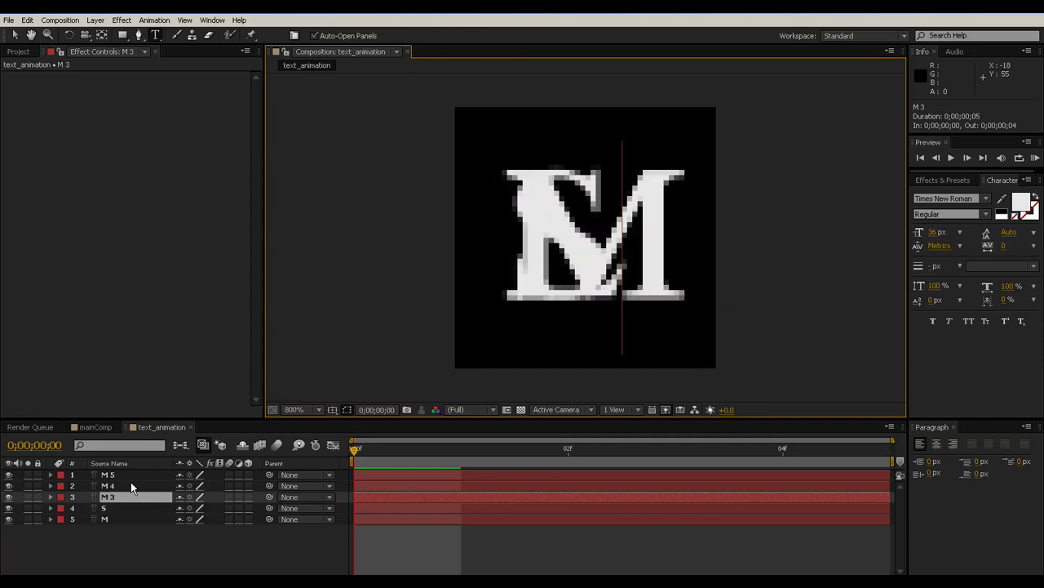
double_click(108, 487)
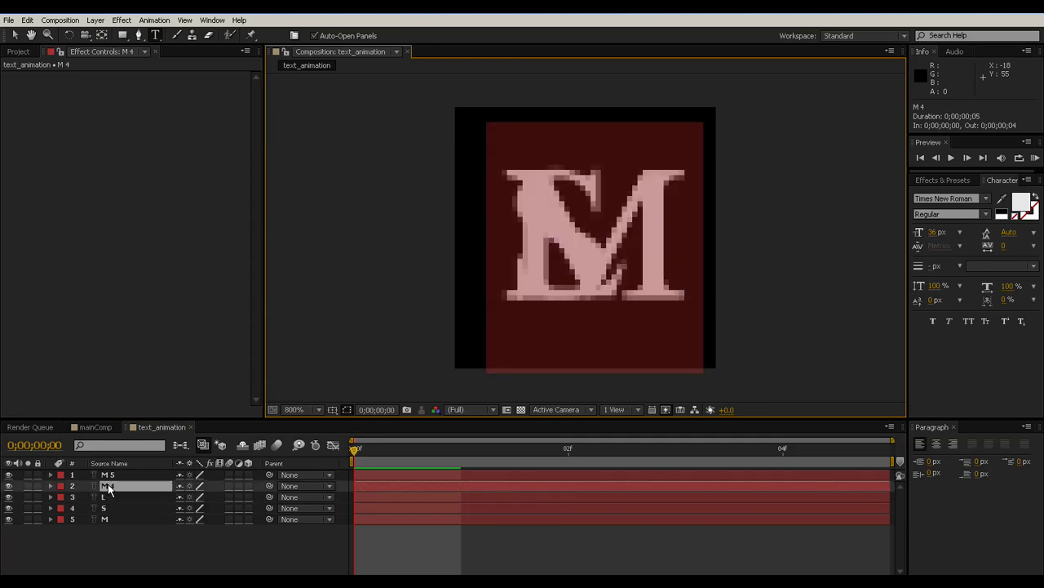
text(M)
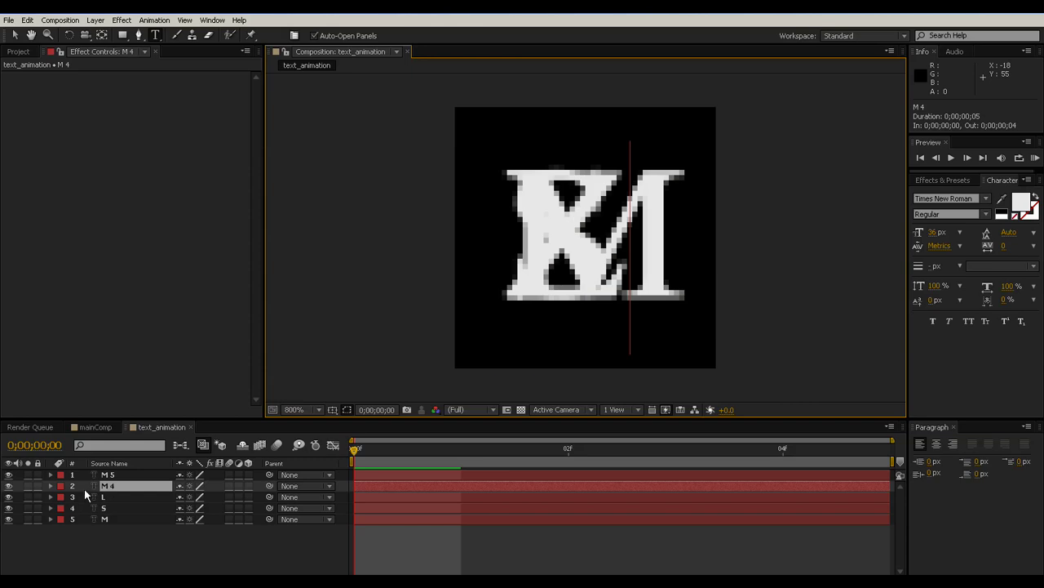
click(108, 474)
text(M)
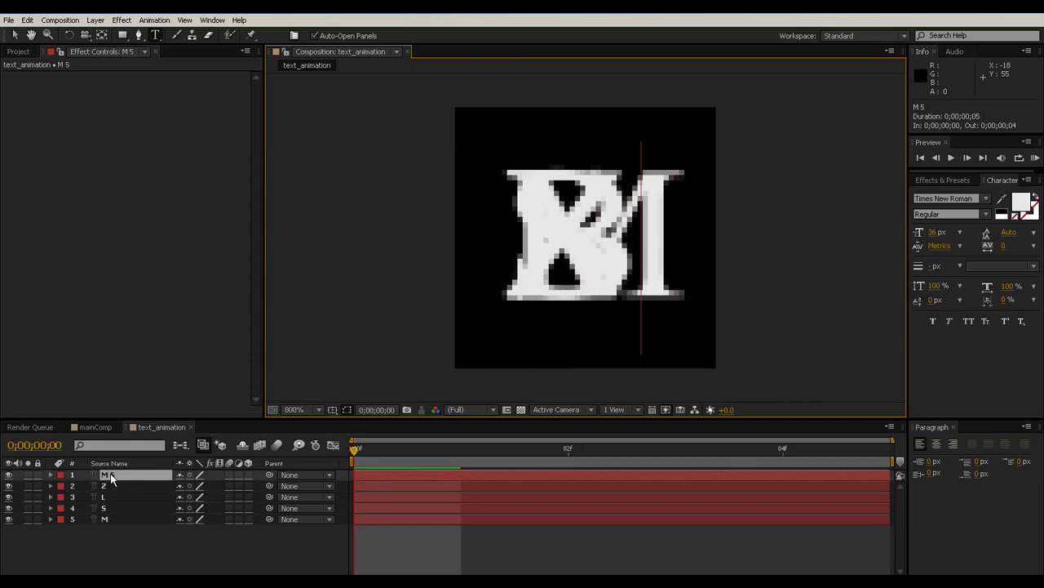
click(14, 35)
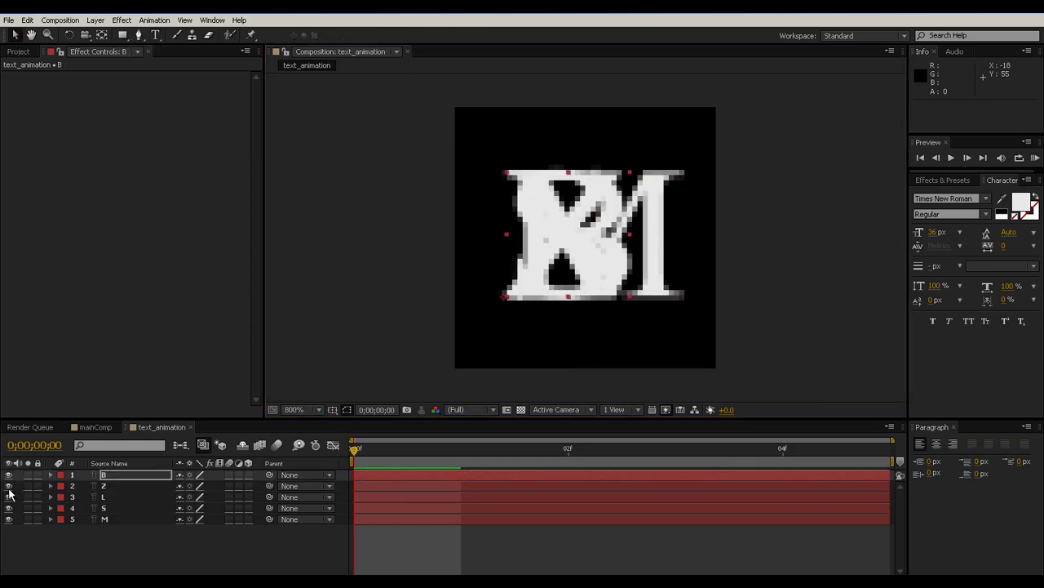
Hide the Z, L, S and M layers, then trim B to frame 0 and Z to frame 1.
drag(9, 486, 27, 537)
click(336, 545)
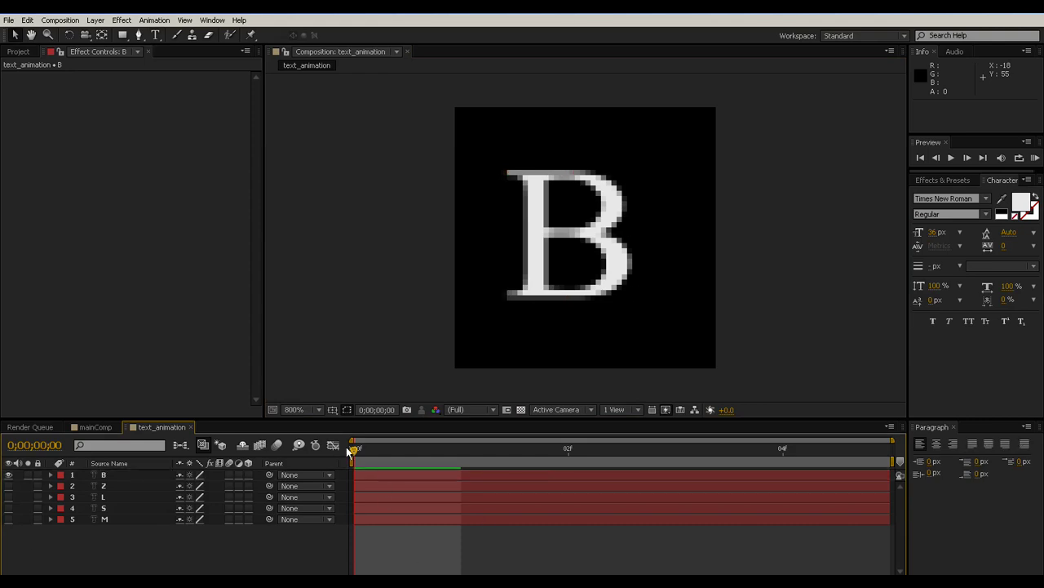
drag(401, 454, 355, 450)
drag(888, 473, 461, 474)
drag(351, 489, 461, 490)
drag(889, 485, 584, 485)
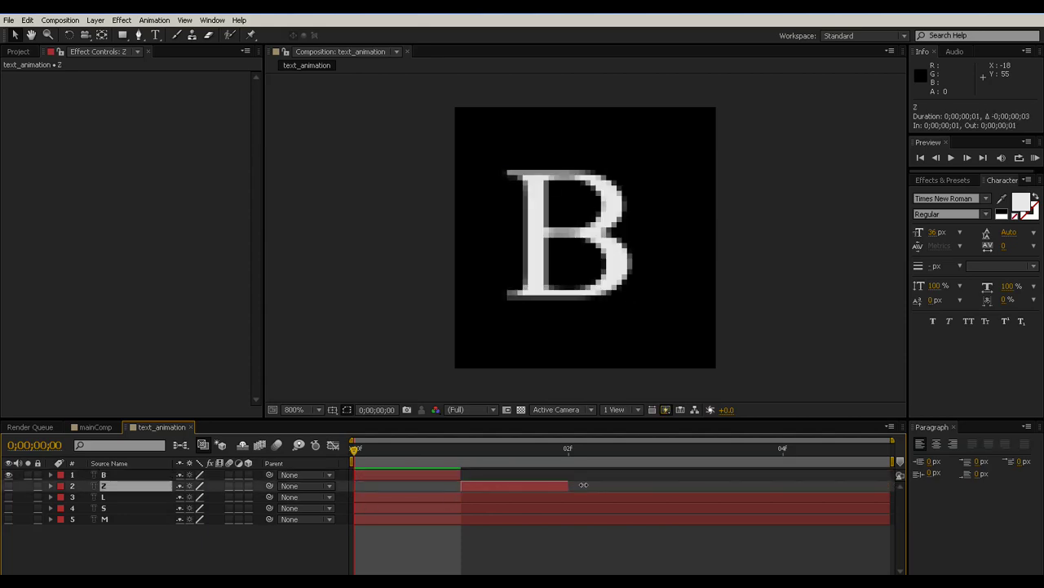
Trim layers L, S and M to single frames 2, 3 and 4.
drag(356, 496, 568, 496)
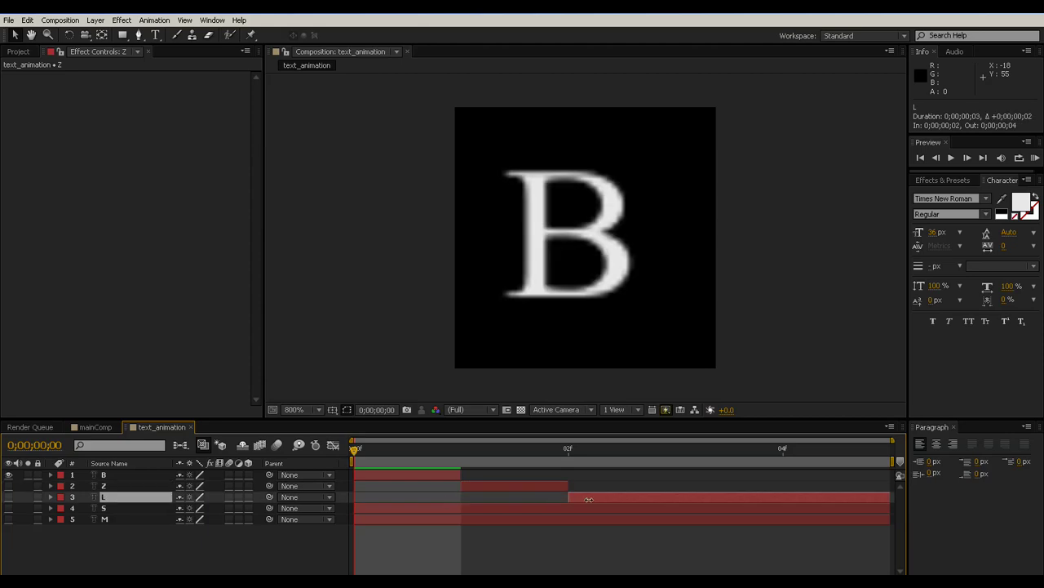
drag(890, 494, 719, 495)
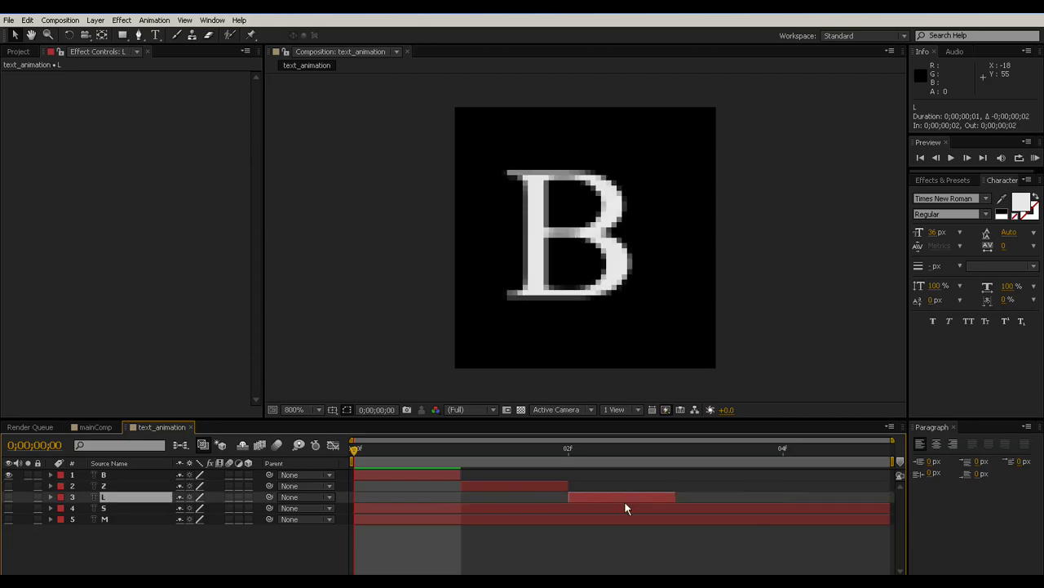
drag(352, 508, 675, 508)
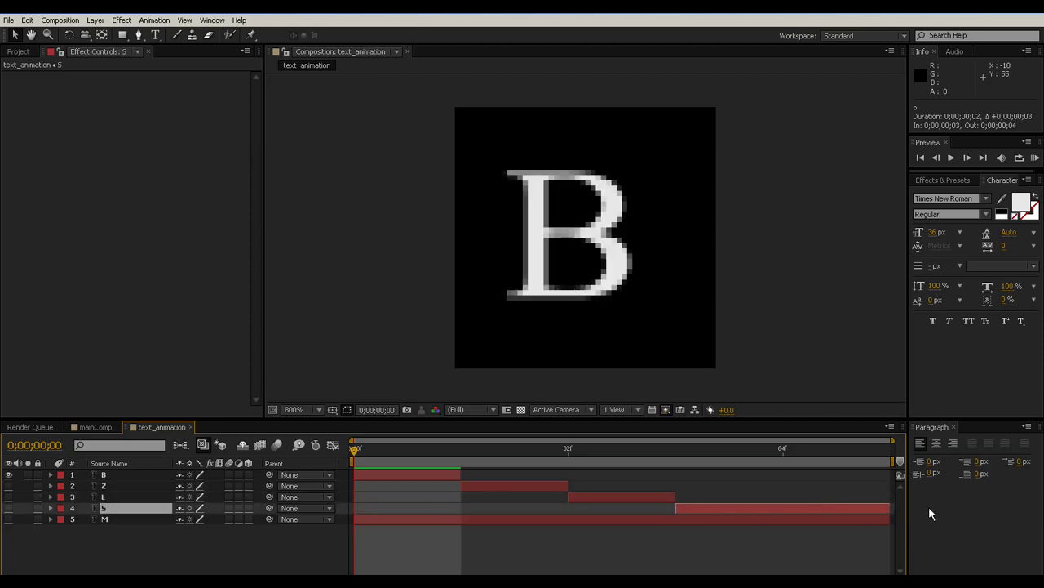
drag(890, 507, 788, 508)
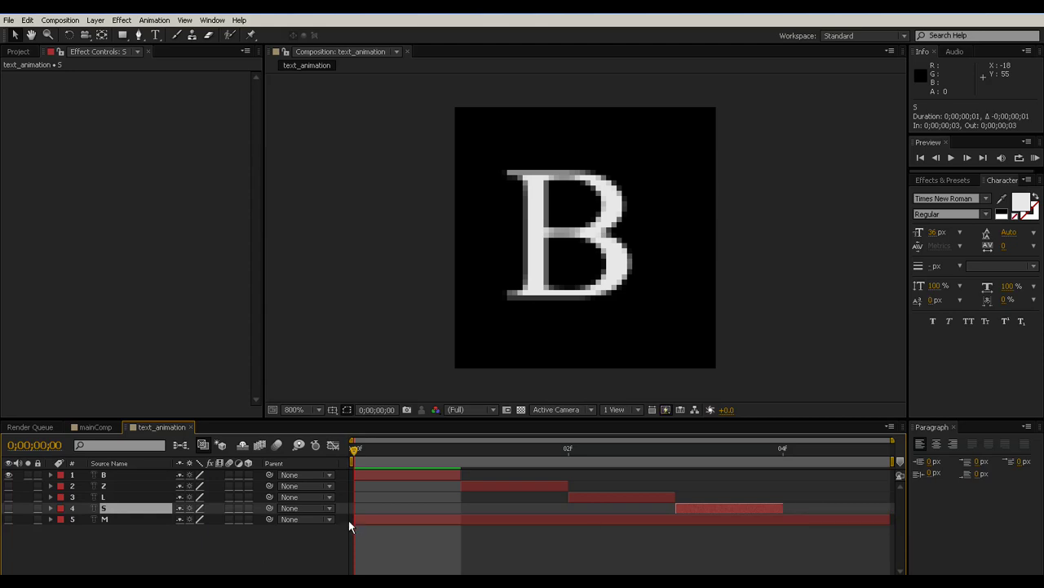
drag(353, 519, 783, 519)
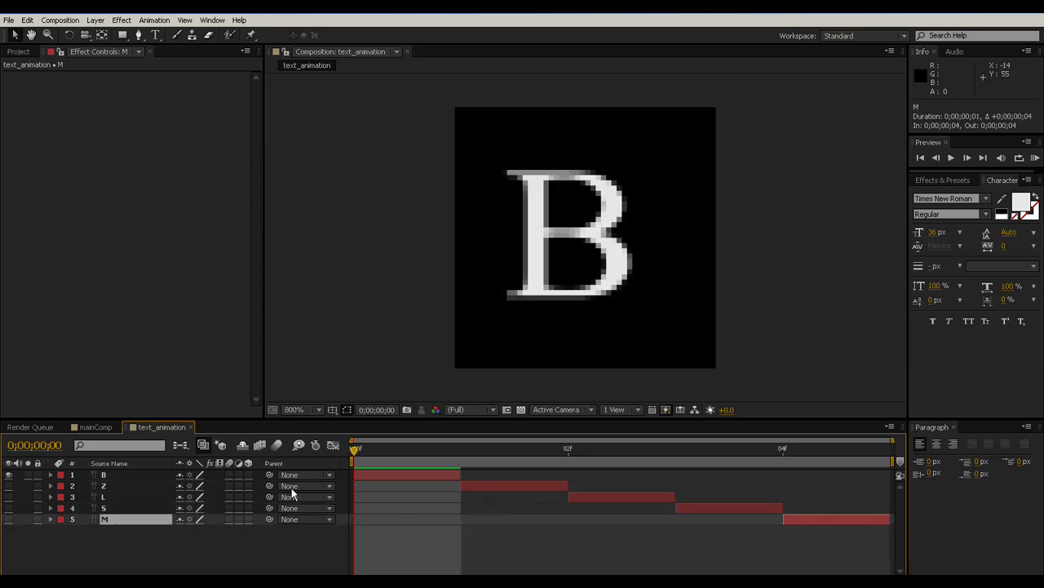
click(244, 562)
Preview the B–M letter cycle twice and return to frame 0.
click(951, 159)
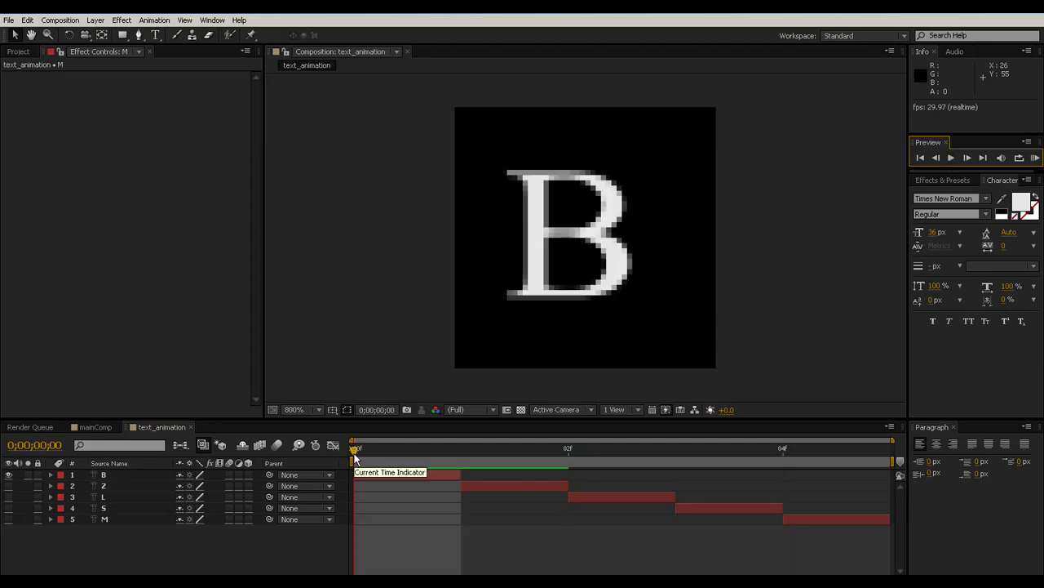
click(10, 523)
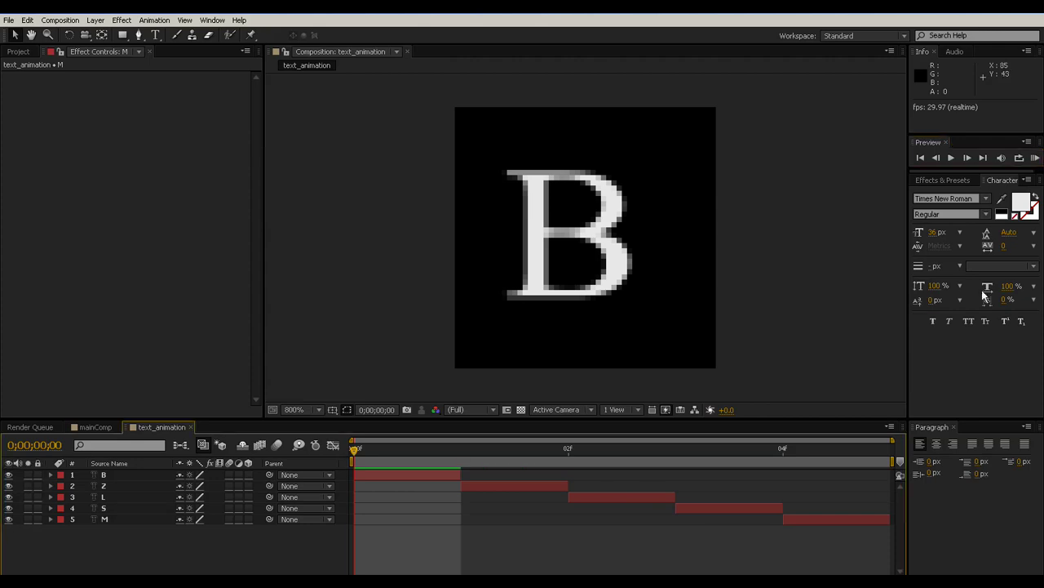
click(953, 158)
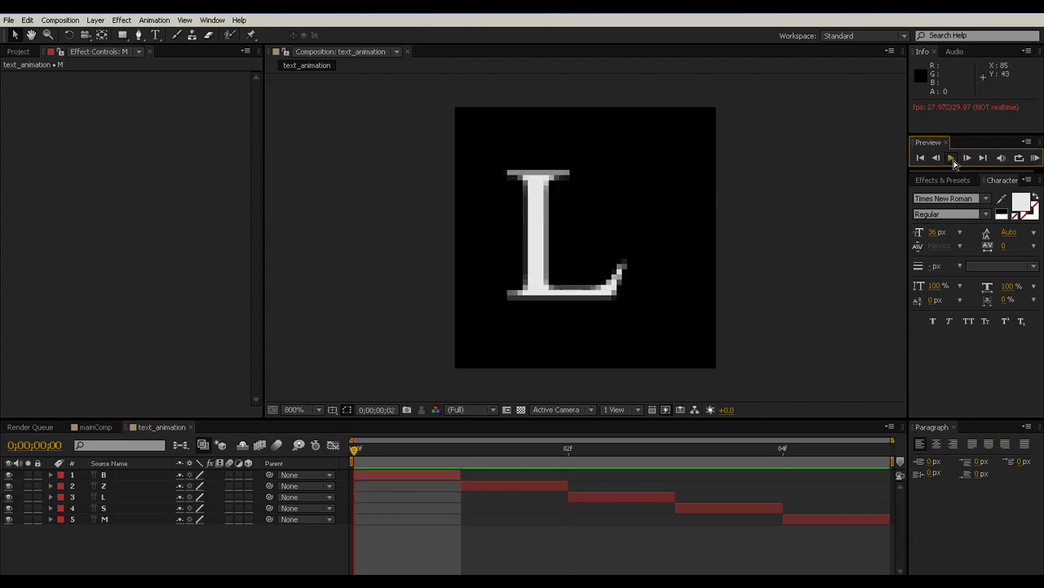
click(555, 453)
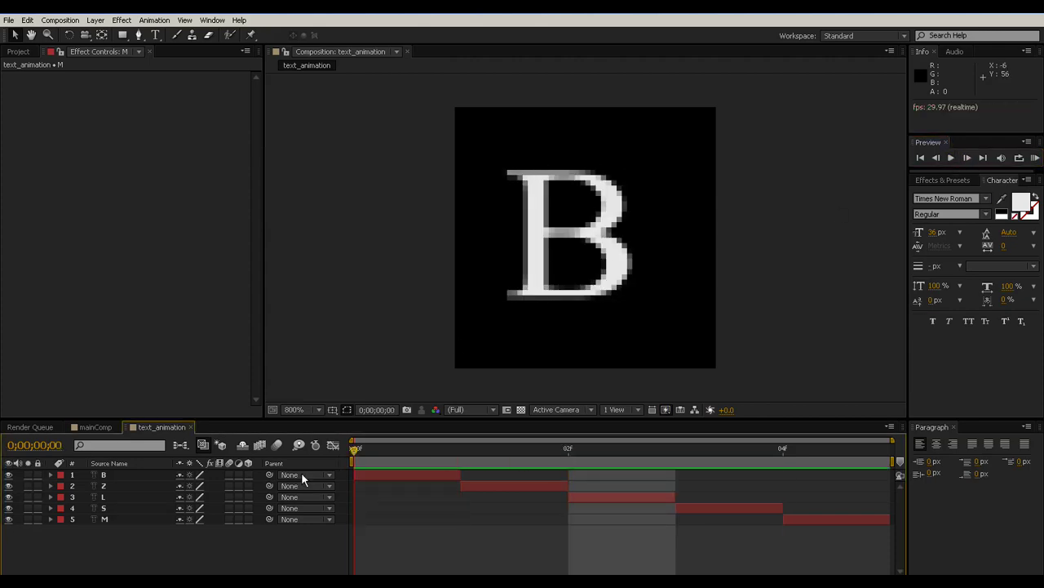
Add the text_animation comp to mainComp and hide the new layer.
click(92, 426)
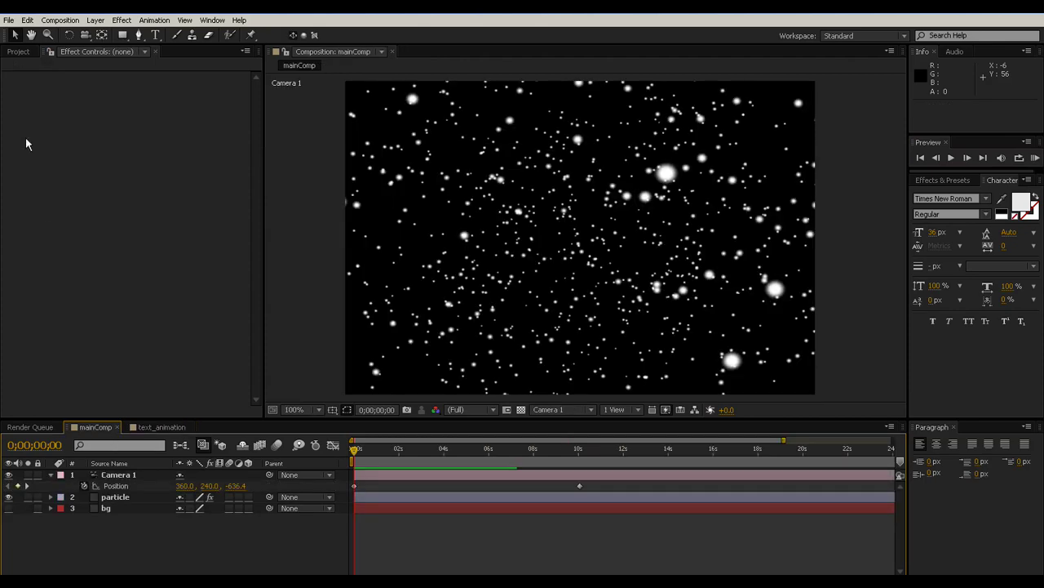
click(18, 52)
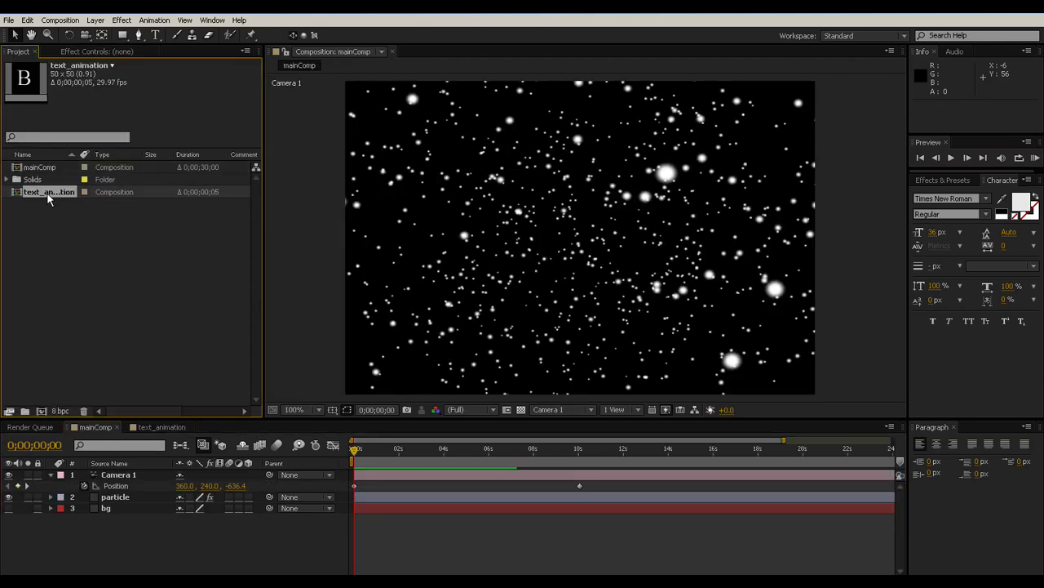
drag(47, 198, 93, 518)
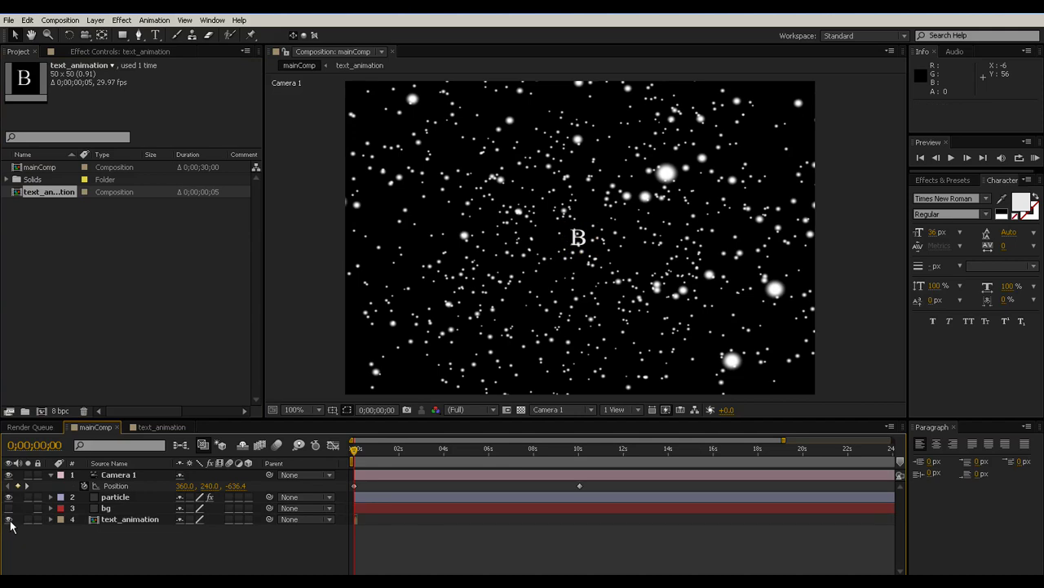
click(10, 520)
Bring up the Particle Type choices in the particle layer's Particular settings.
click(121, 500)
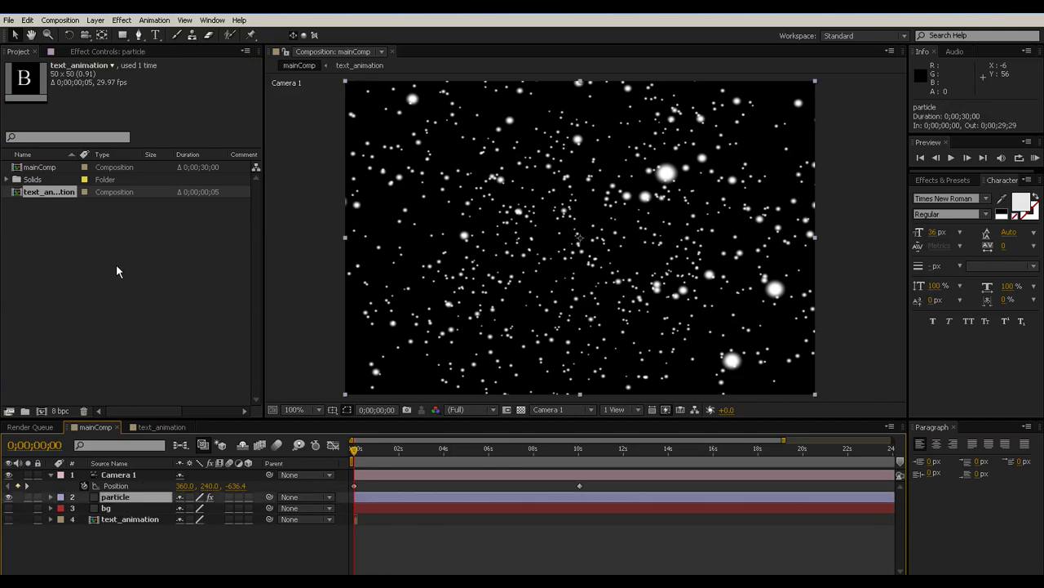
click(86, 50)
scroll(258, 348, down, 5)
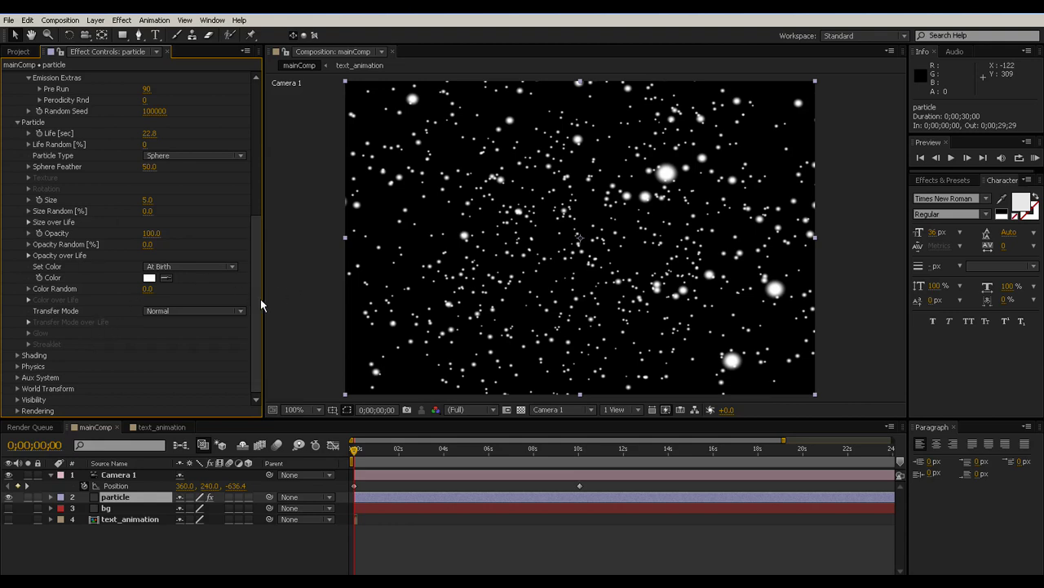
drag(260, 298, 262, 279)
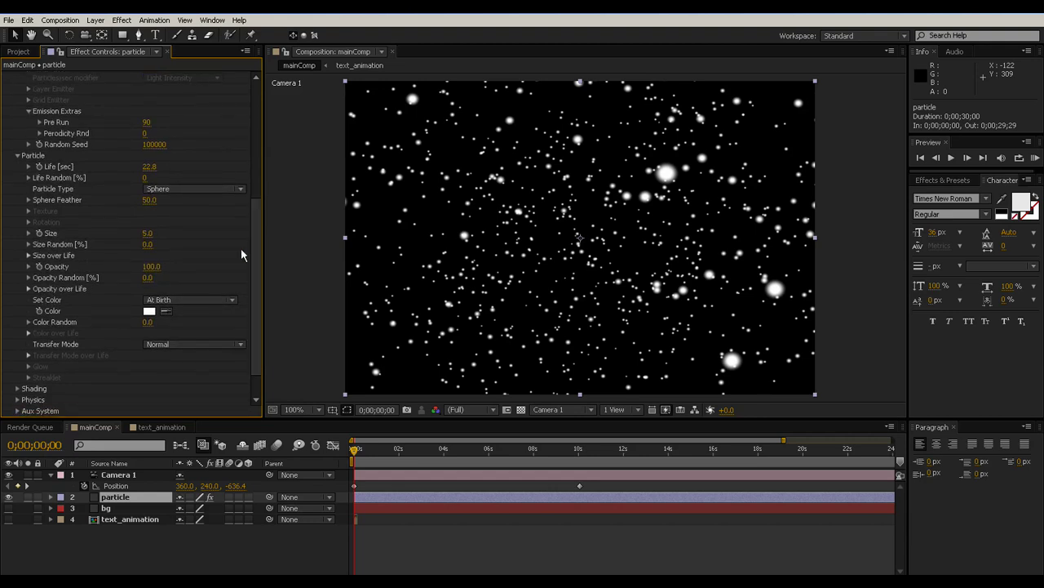
click(200, 189)
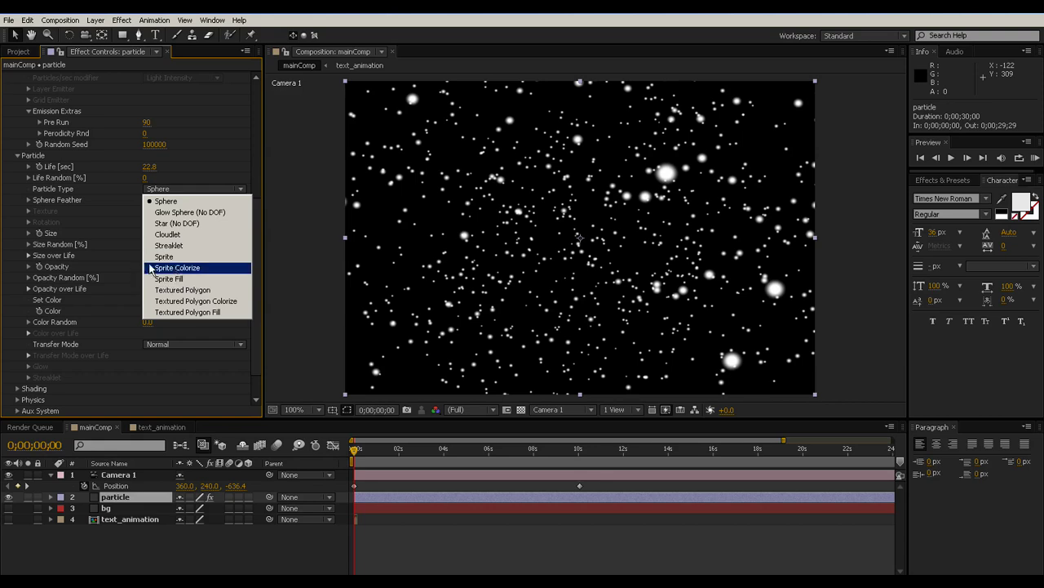
Set Particle Type to Sprite Colorize, Texture Layer to text_animation, Time Sampling to Random - Still Frame.
click(187, 267)
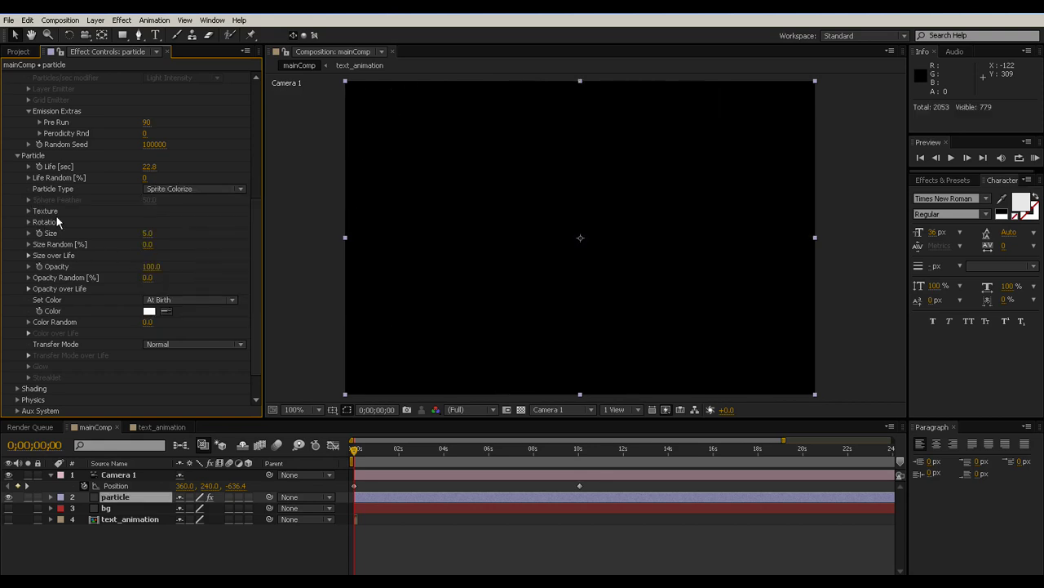
click(28, 212)
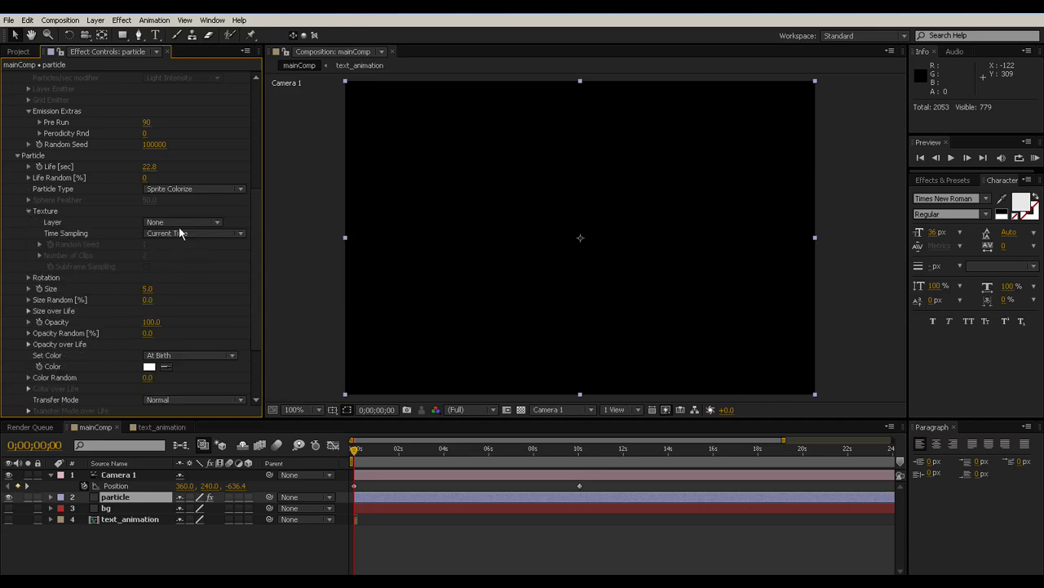
click(179, 223)
click(160, 273)
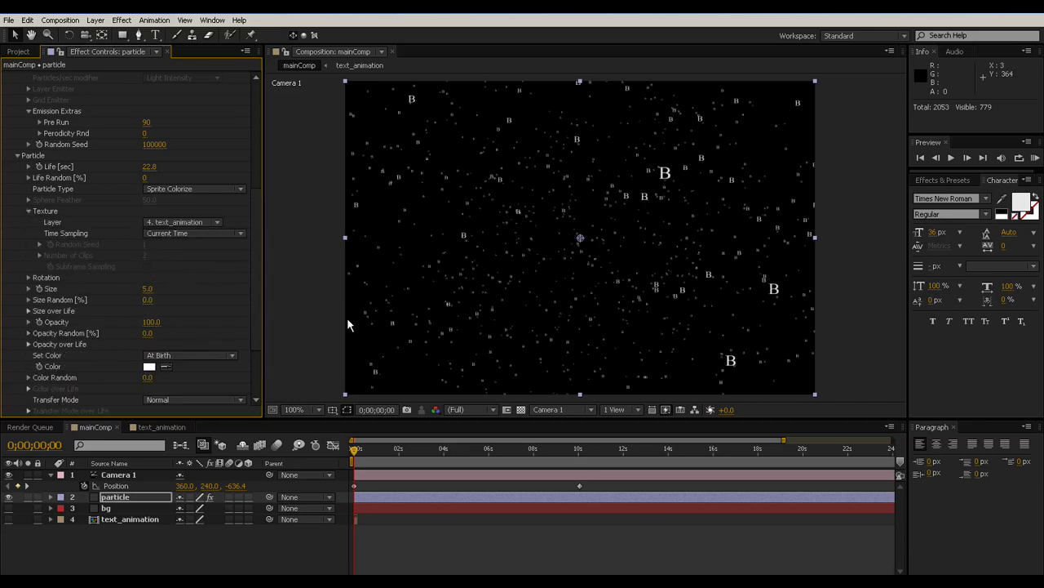
click(194, 233)
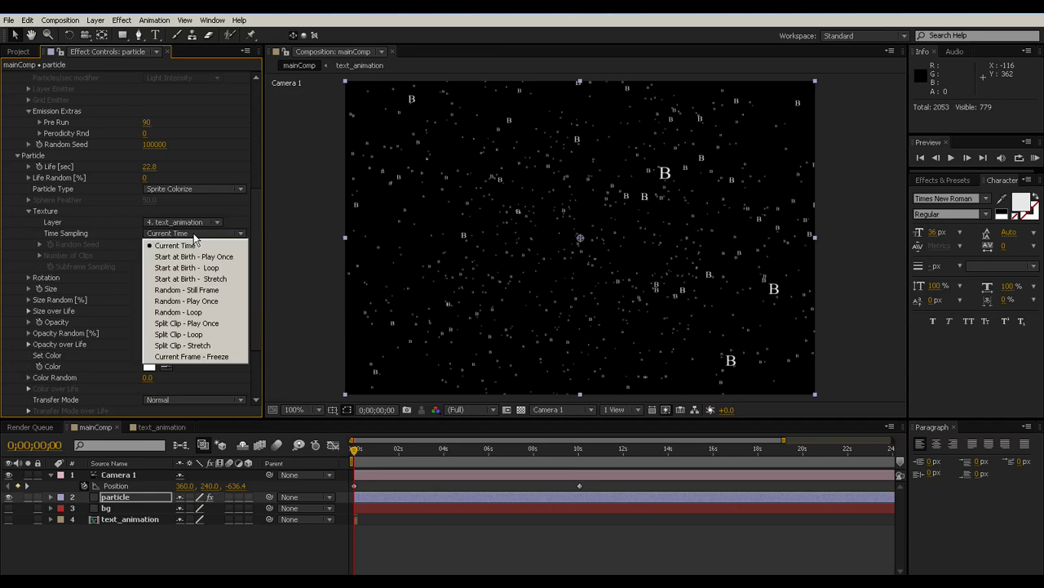
click(235, 290)
Preview the random-letter particle animation.
scroll(541, 207, up, 1)
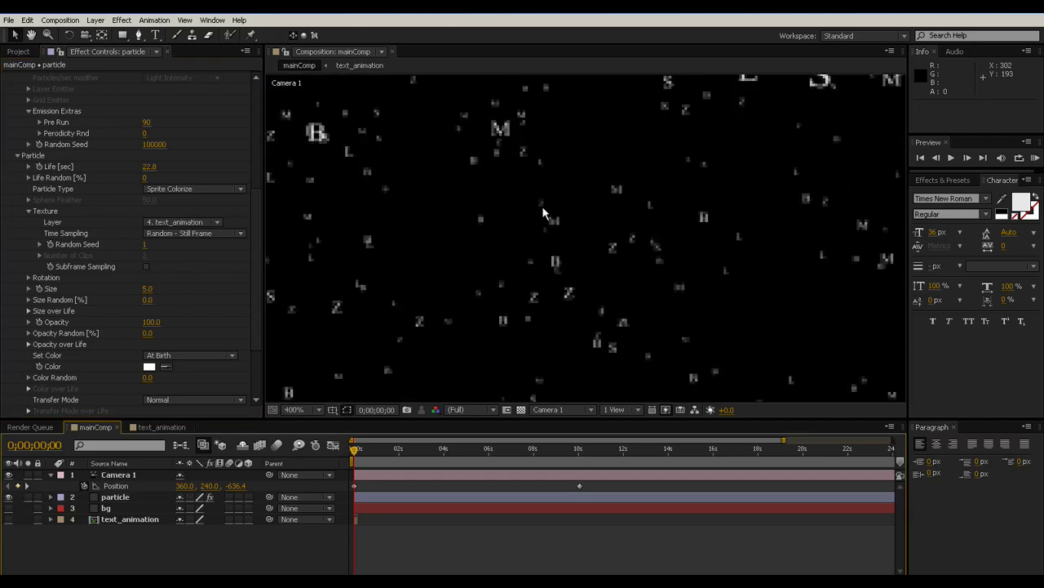
scroll(542, 206, down, 4)
scroll(399, 359, up, 4)
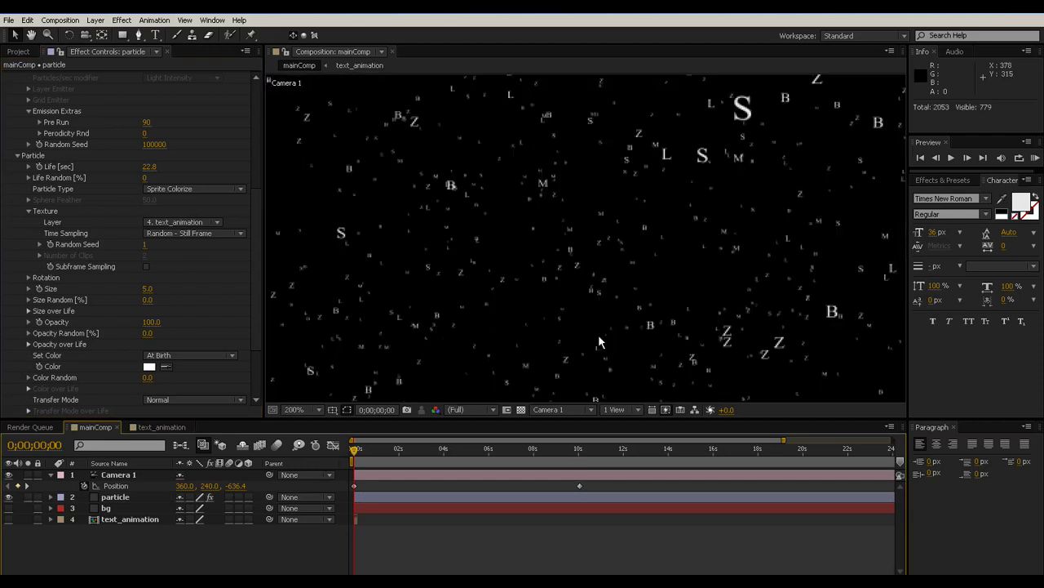
click(953, 159)
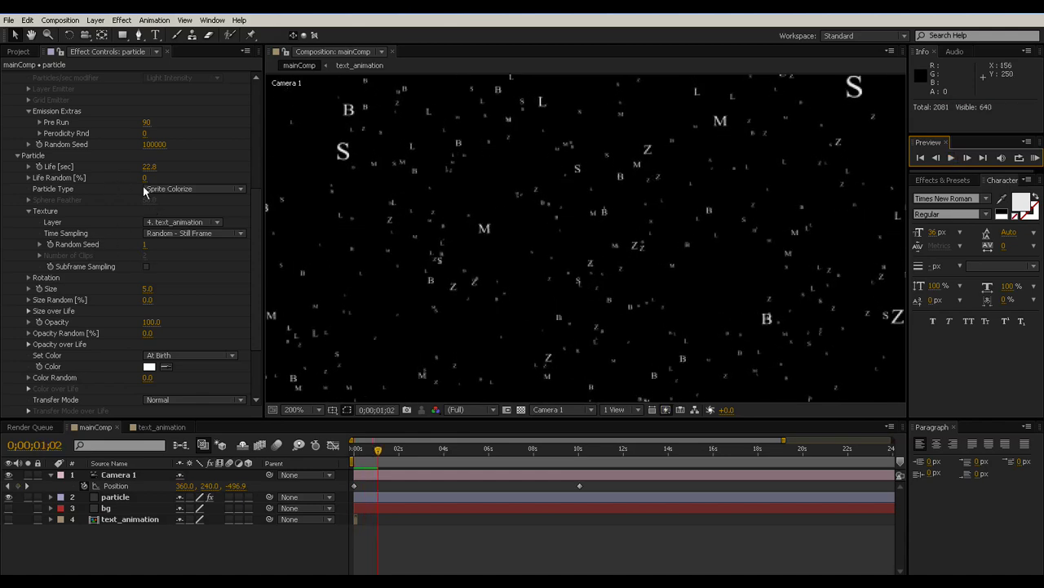
Set particle Size to 21 and preview the camera fly-through from frame 0.
drag(147, 289, 154, 294)
scroll(598, 365, down, 2)
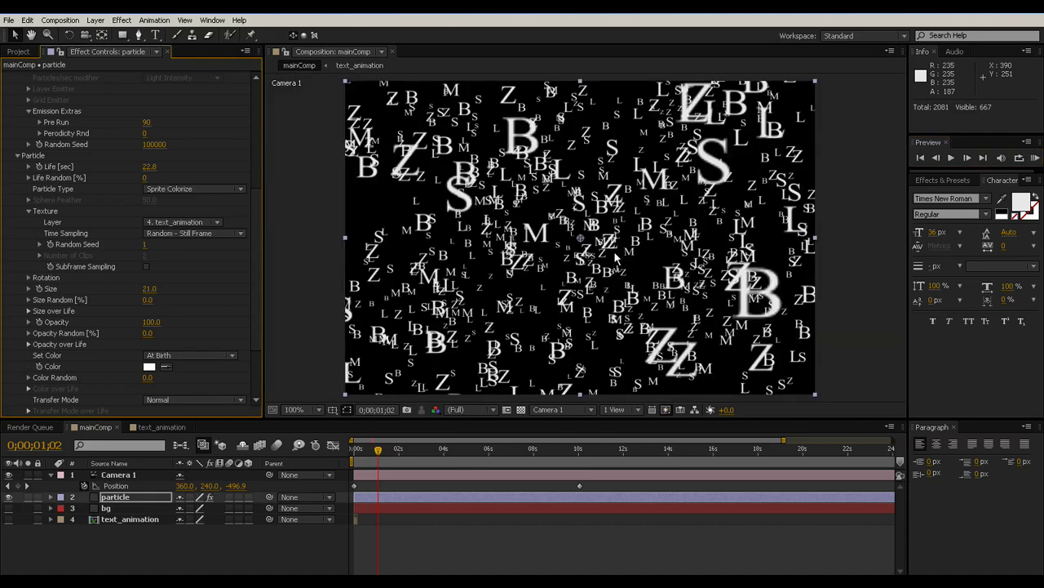
drag(378, 451, 325, 449)
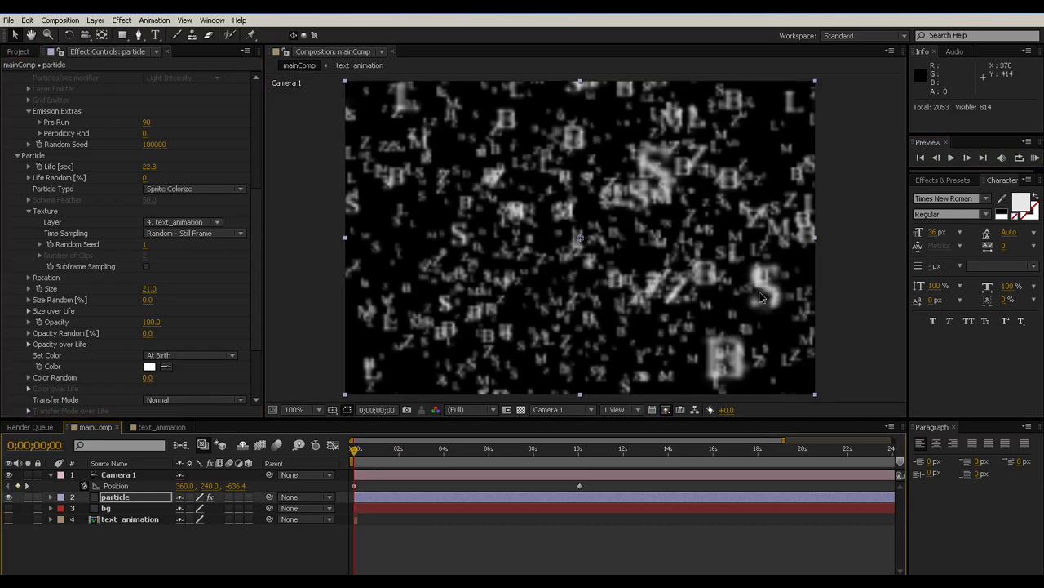
click(953, 162)
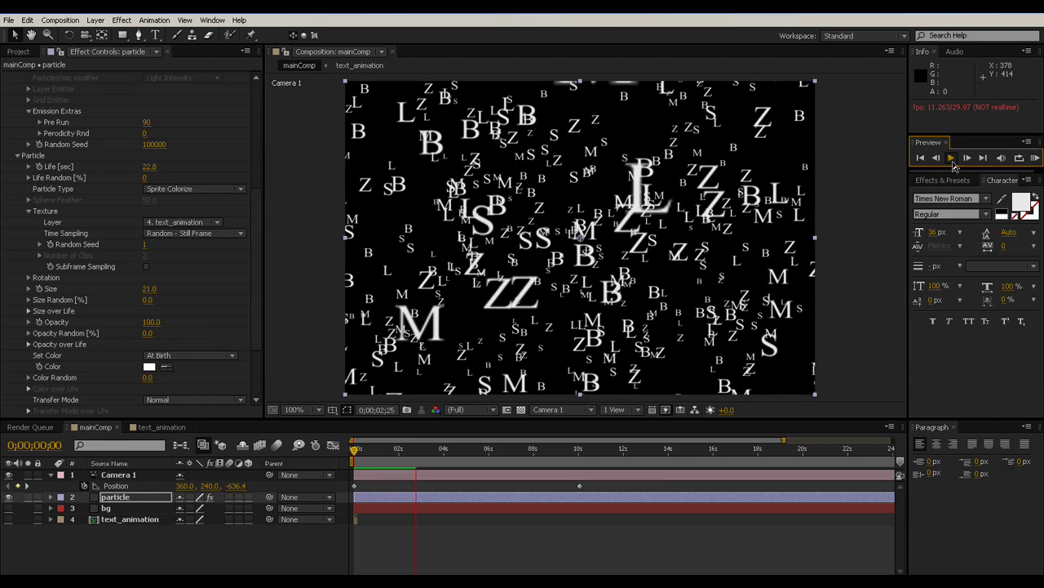
key(space)
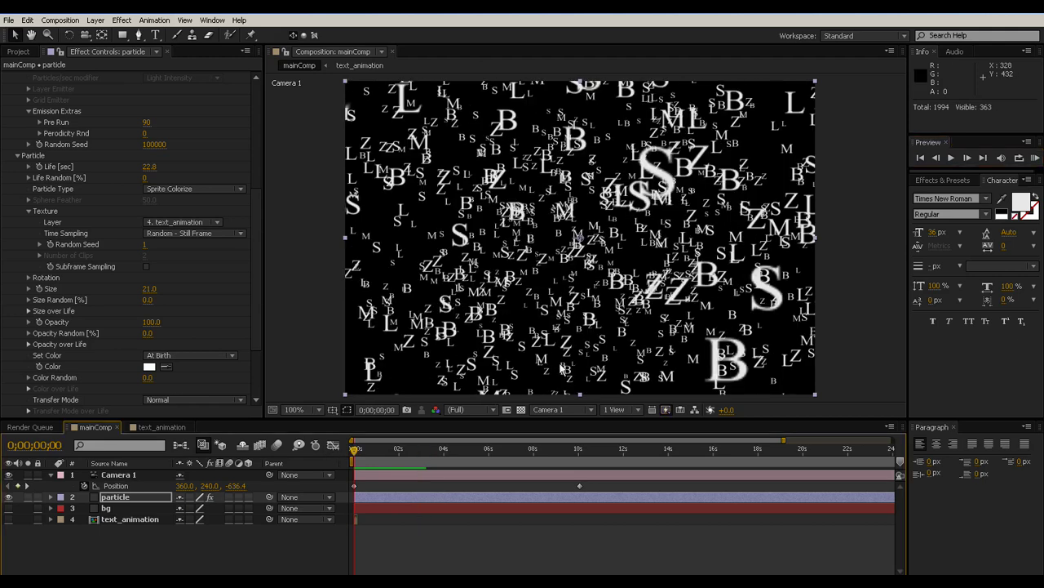
click(146, 554)
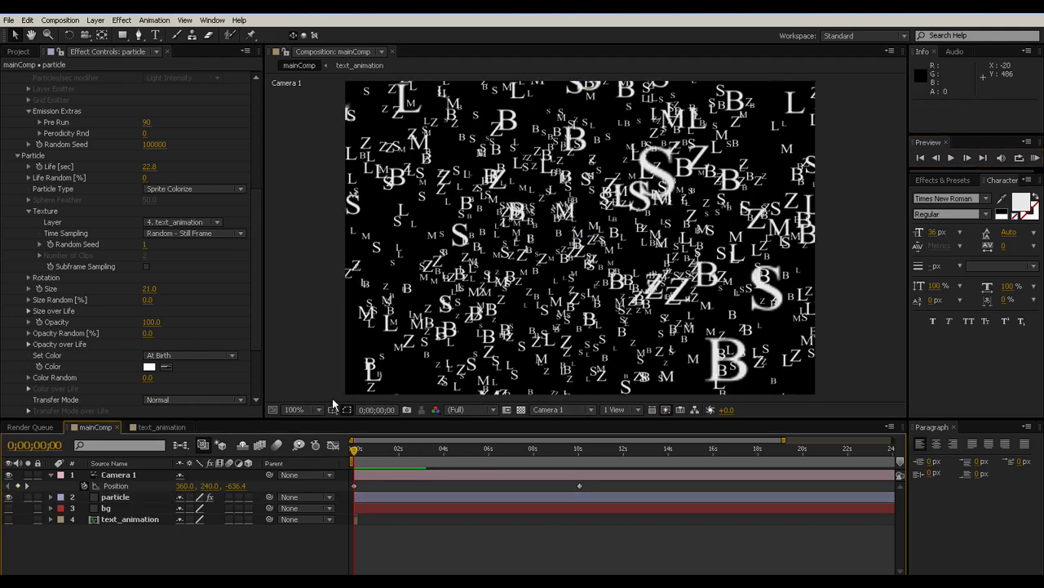